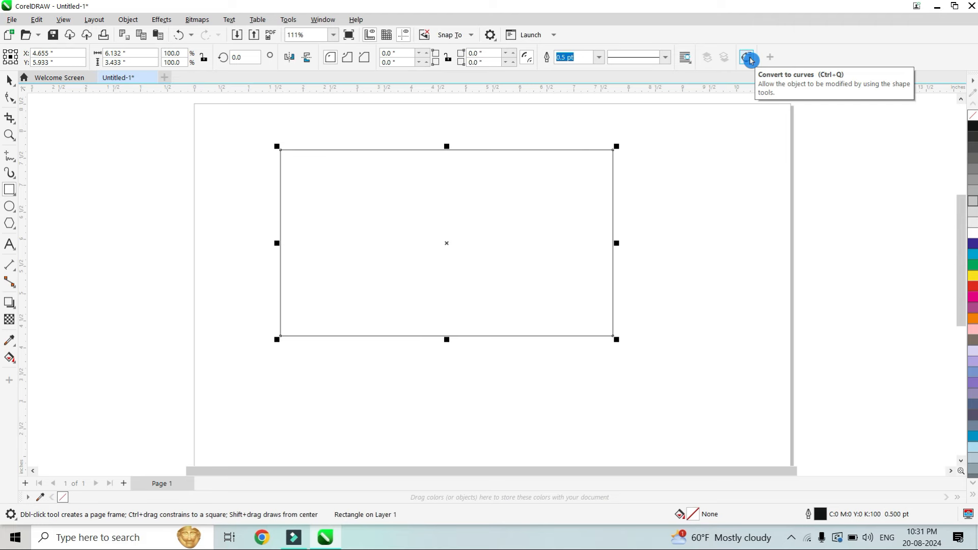
Convert the rectangle to curves and pull a new node on its top edge and another on its left edge into the shape.
click(750, 60)
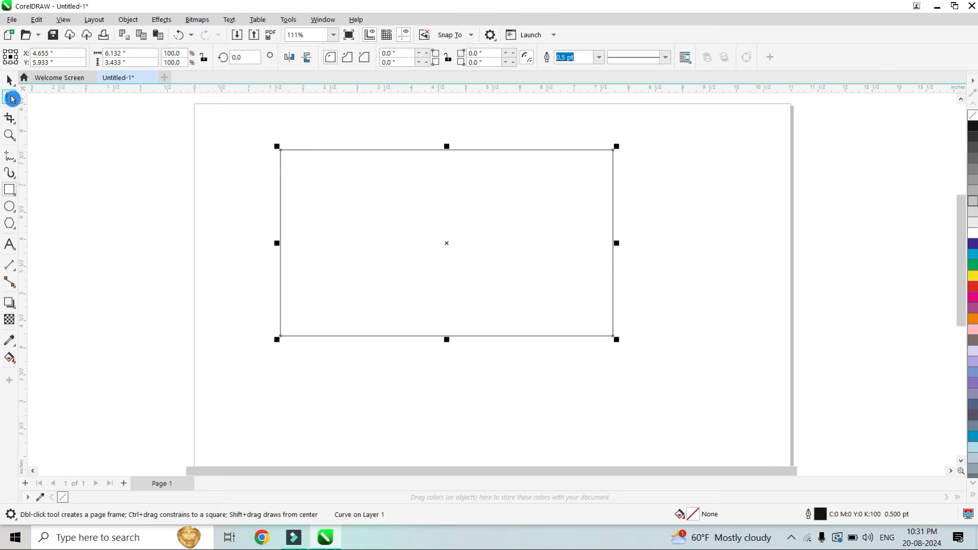
click(12, 98)
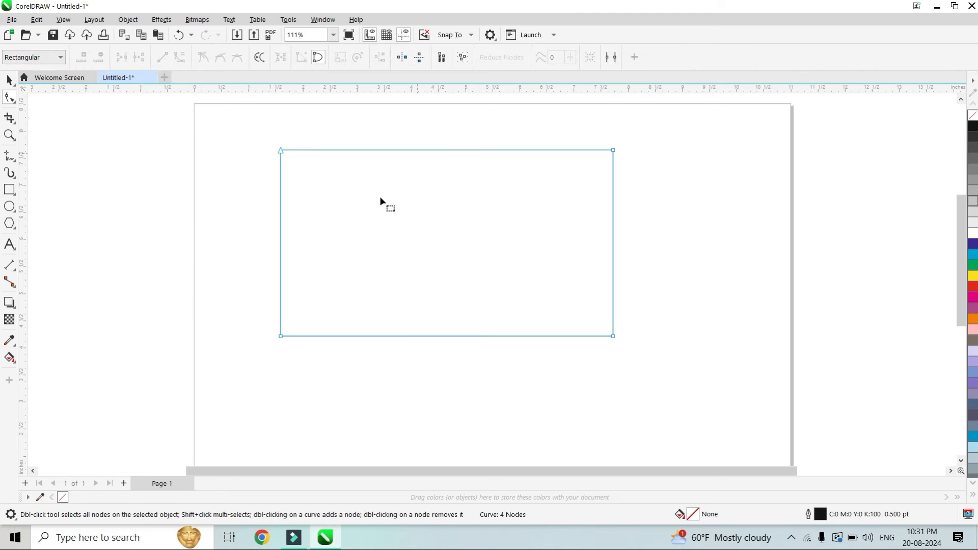
click(449, 150)
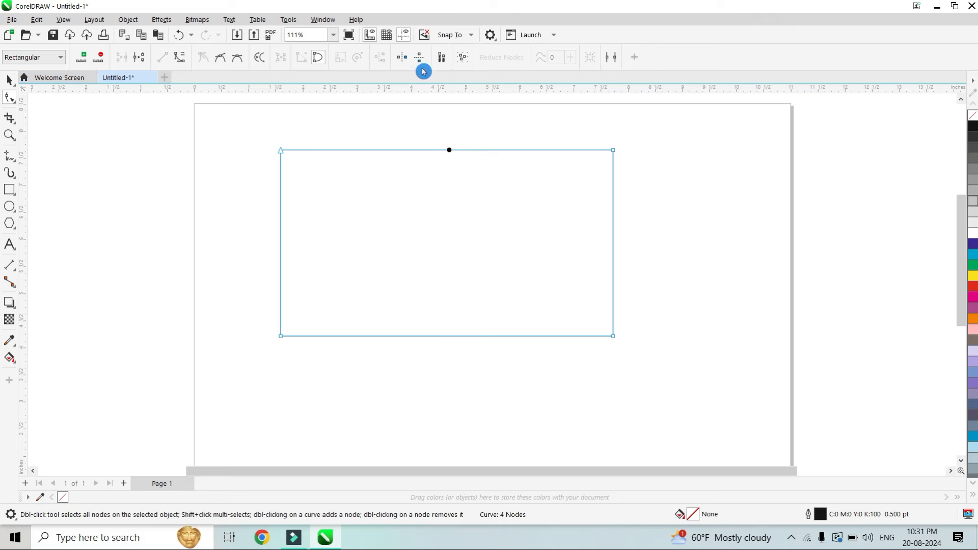
click(84, 62)
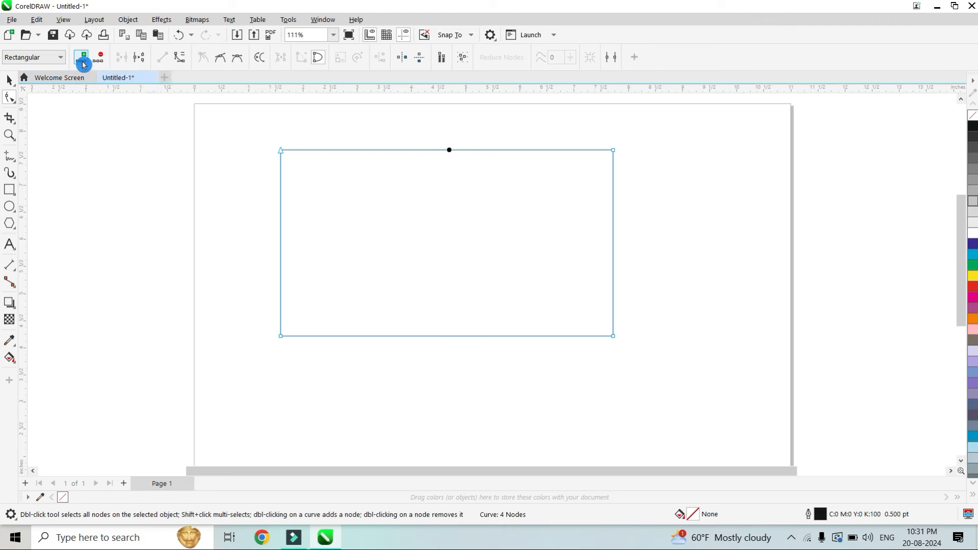
click(83, 61)
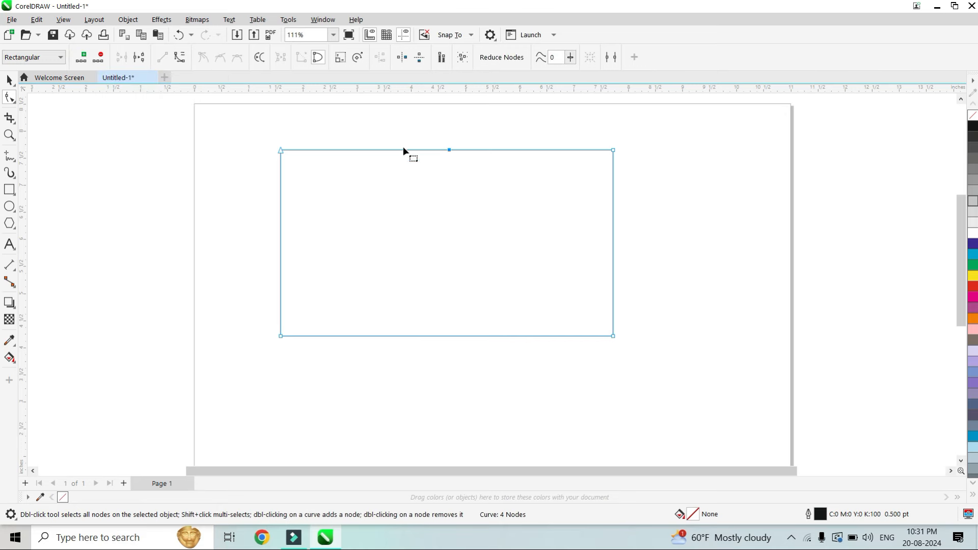
drag(450, 151, 478, 196)
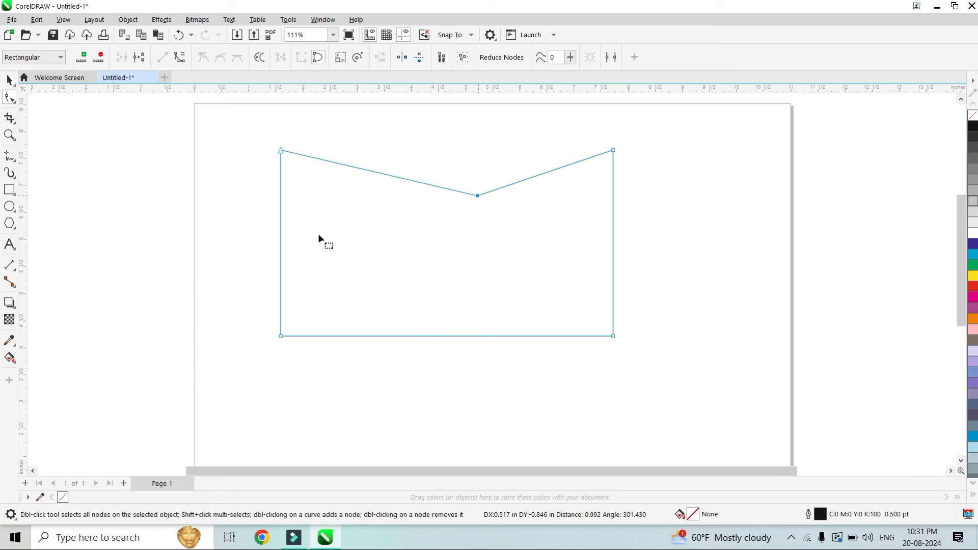
double_click(280, 246)
drag(279, 246, 389, 247)
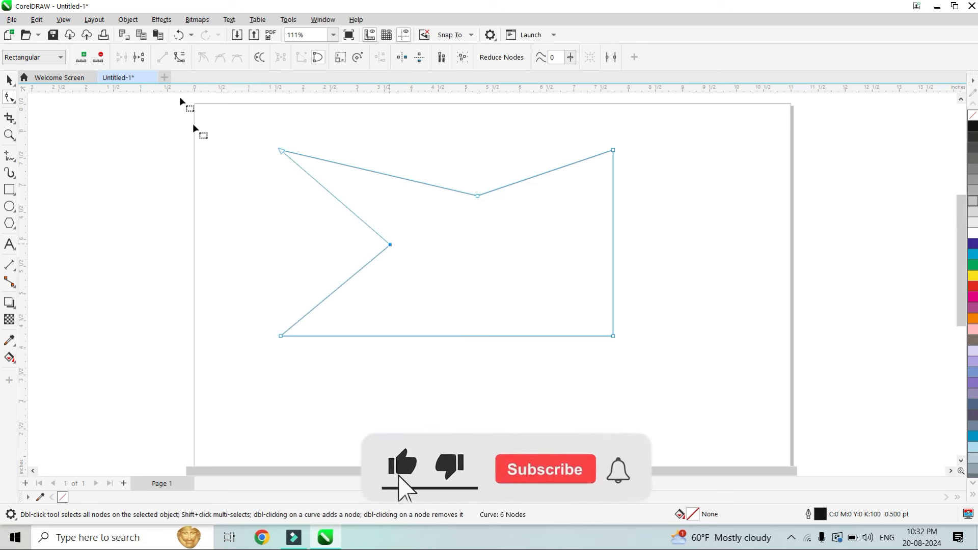
Delete the two added nodes, and add and remove one more node near the middle of the top edge.
click(100, 59)
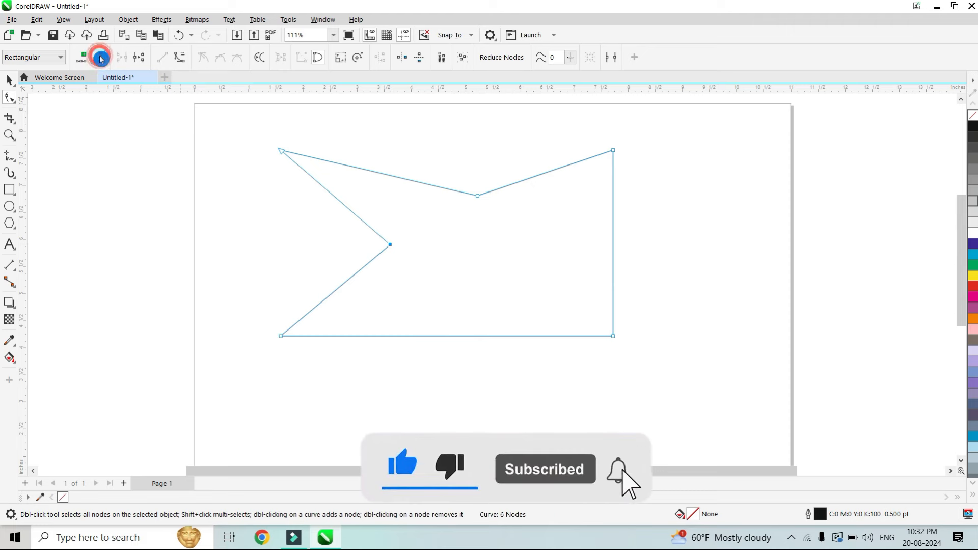
double_click(477, 196)
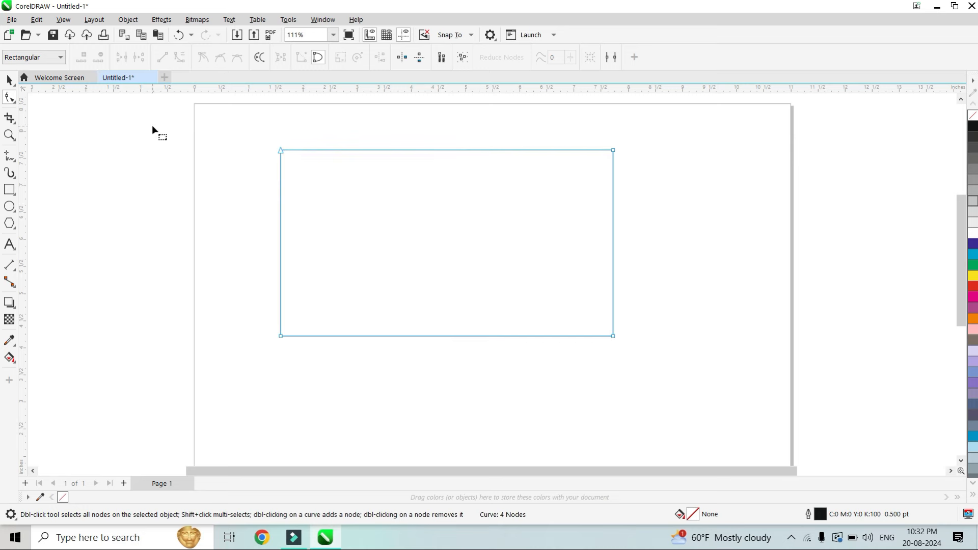
double_click(452, 149)
double_click(451, 149)
Break the curve at a new node midway along the top edge and move the two open ends down and apart.
click(439, 150)
click(137, 60)
double_click(439, 151)
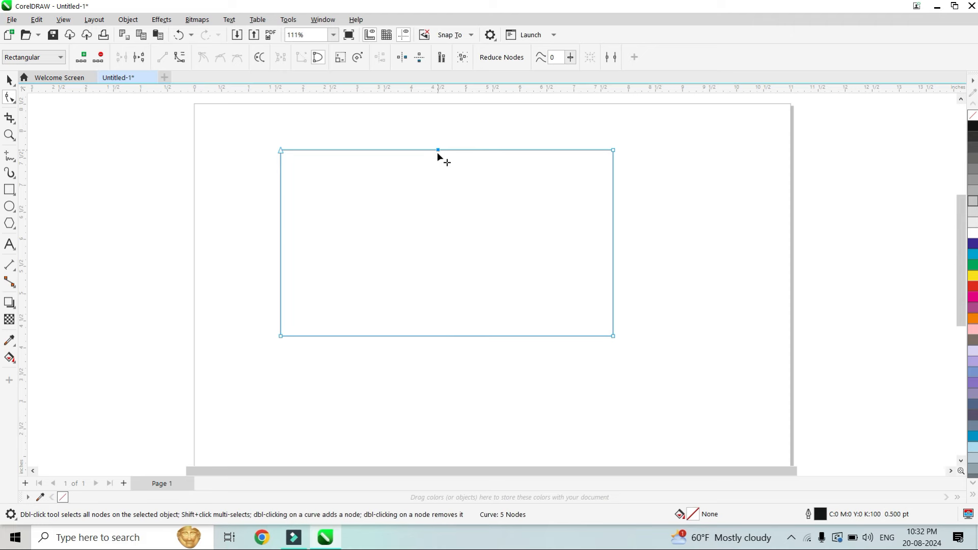
click(144, 62)
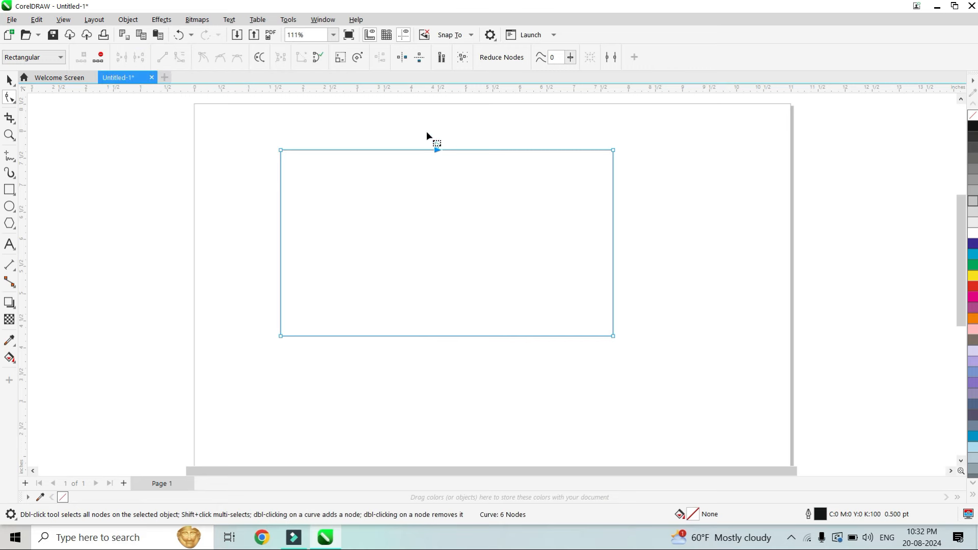
drag(437, 145, 335, 118)
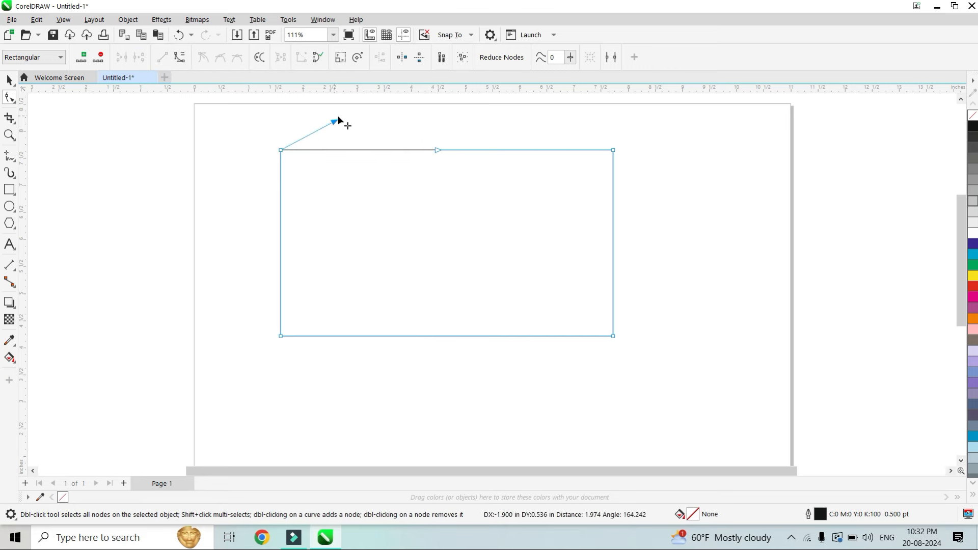
drag(437, 149, 402, 205)
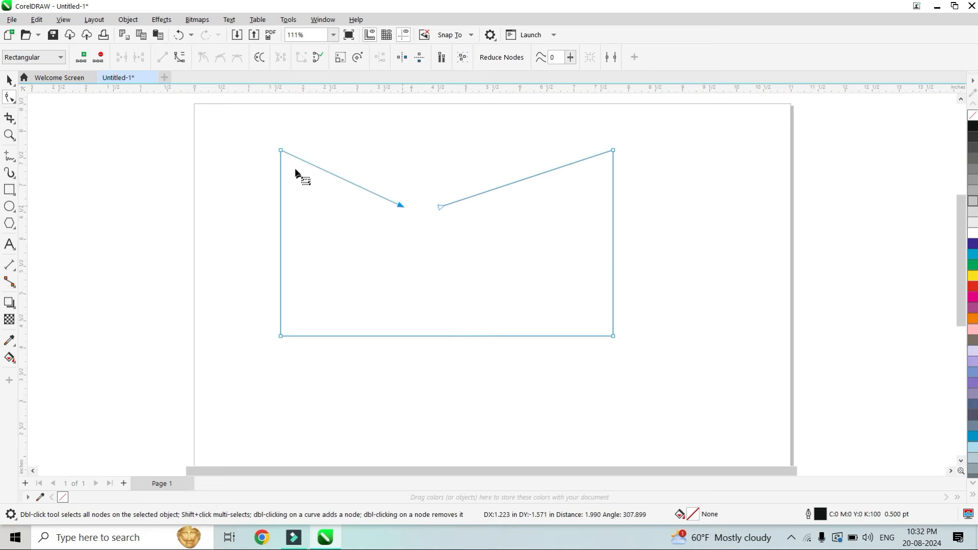
Break the curve at the shape's top-left corner and move the two resulting end nodes apart.
click(281, 151)
click(138, 57)
mouse_move(281, 149)
mouse_down()
mouse_move(290, 128)
mouse_move(267, 155)
mouse_up()
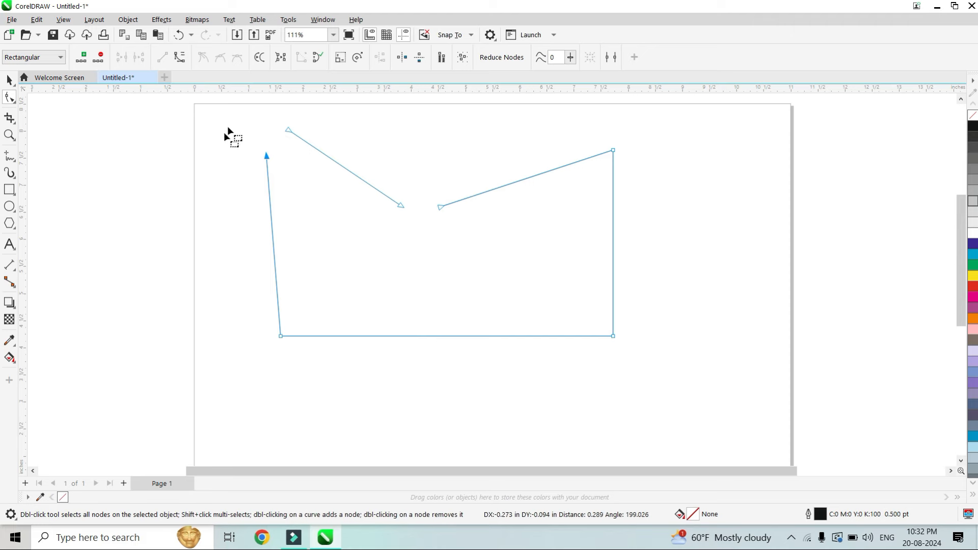
Join the two separated end nodes at the shape's top-left corner.
click(125, 63)
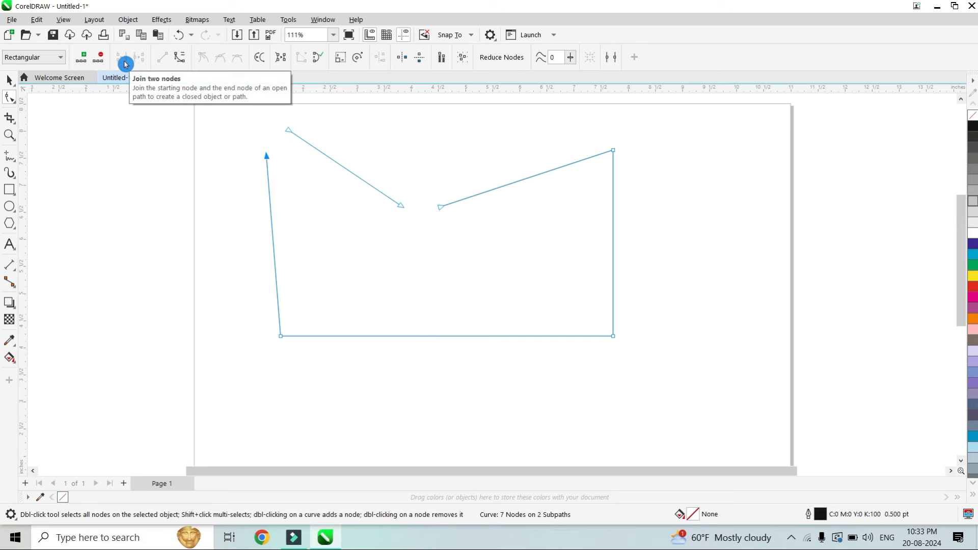
click(226, 161)
drag(221, 110, 350, 188)
click(140, 74)
click(127, 63)
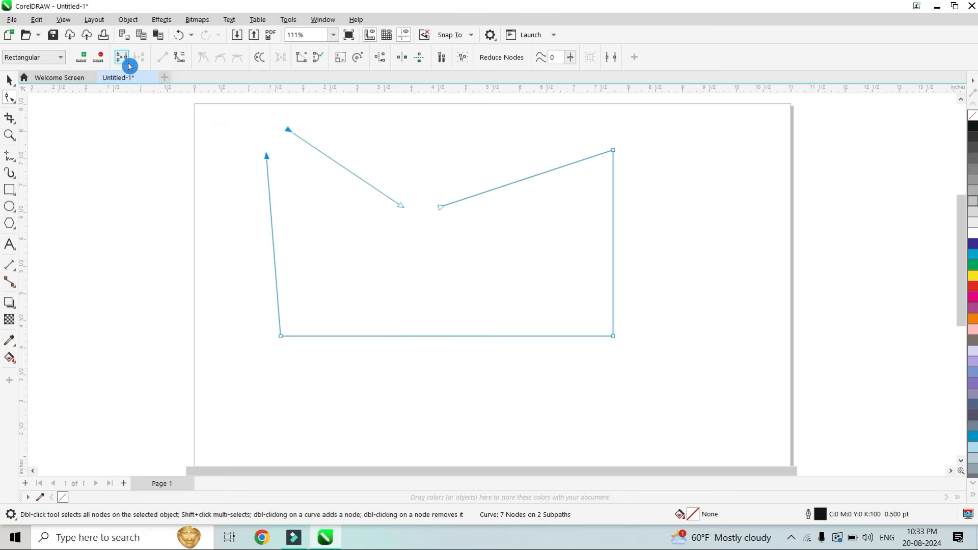
click(127, 64)
Close the shape by joining the two open end nodes in the middle of its top side.
drag(371, 139, 492, 266)
click(122, 59)
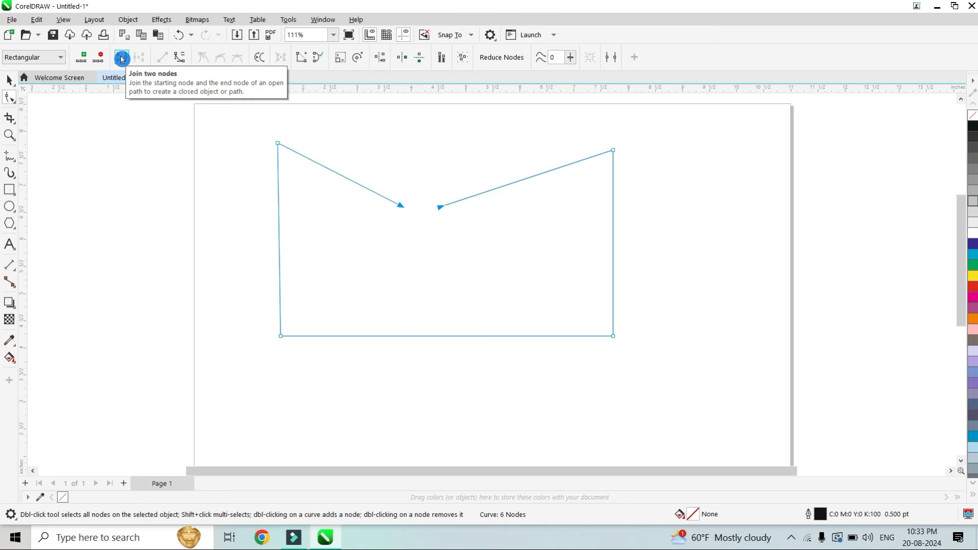
click(123, 59)
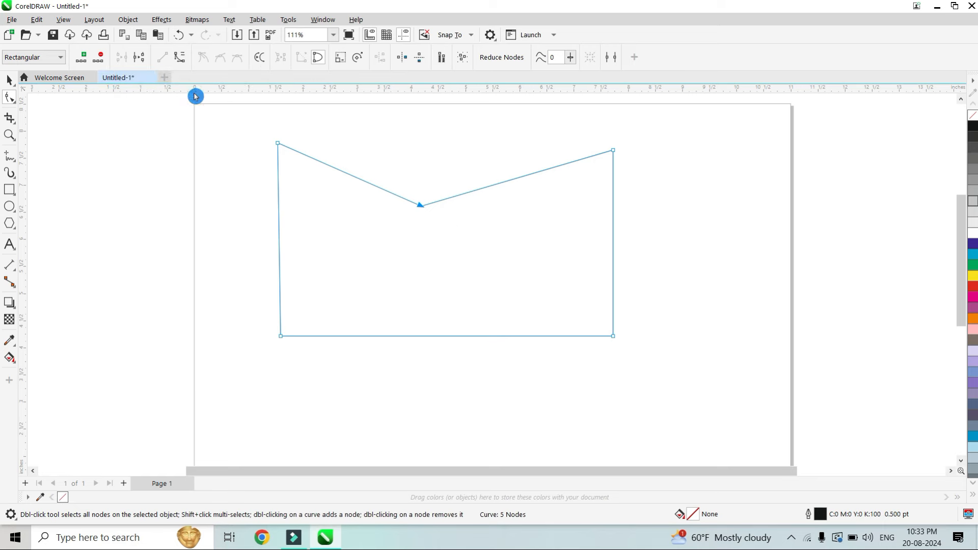
click(158, 65)
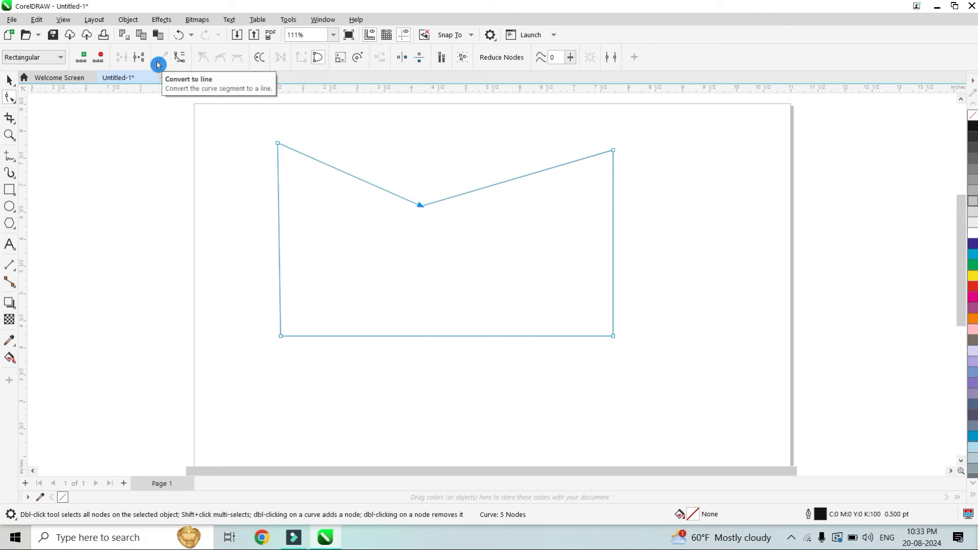
click(184, 66)
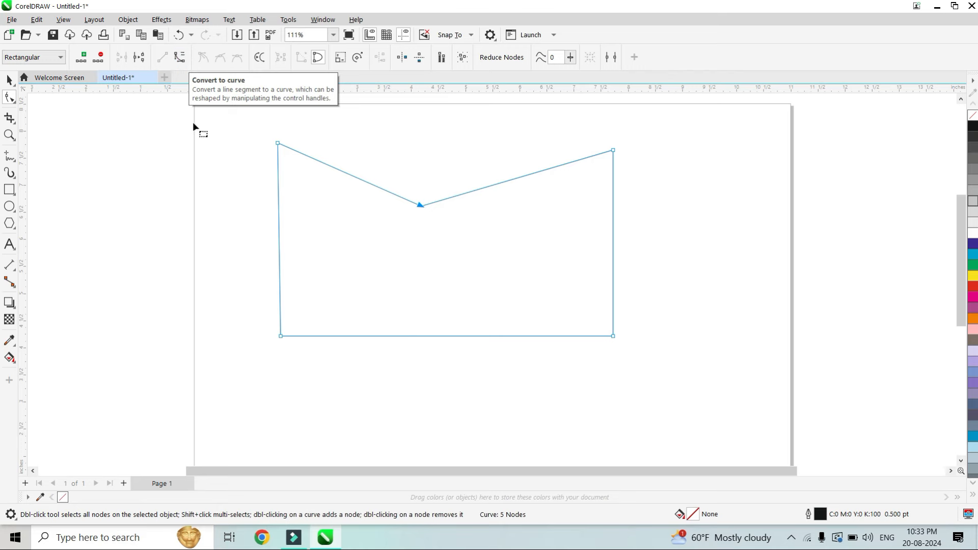
Delete the reshaped object and draw a new rectangle about 5.45 by 2.90 inches in the upper middle of the page.
click(10, 82)
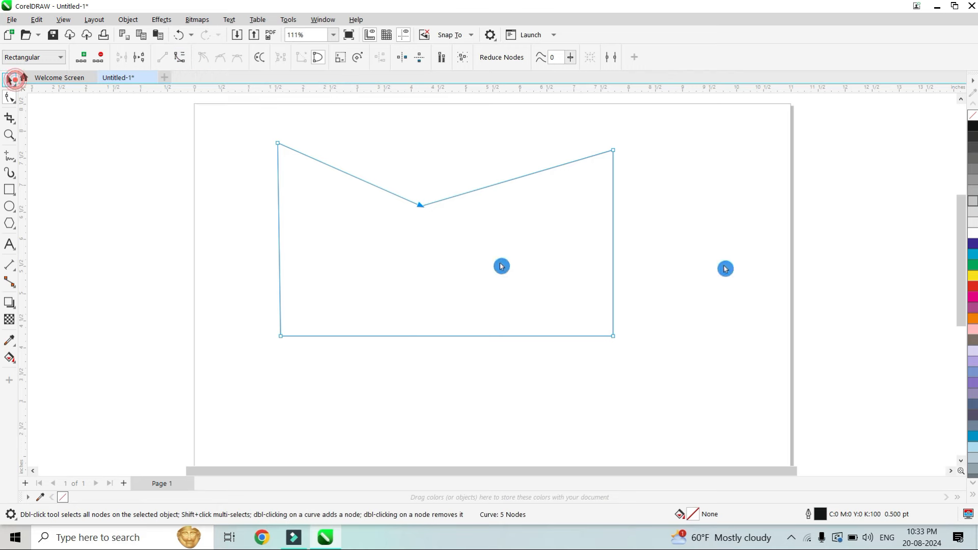
key(Delete)
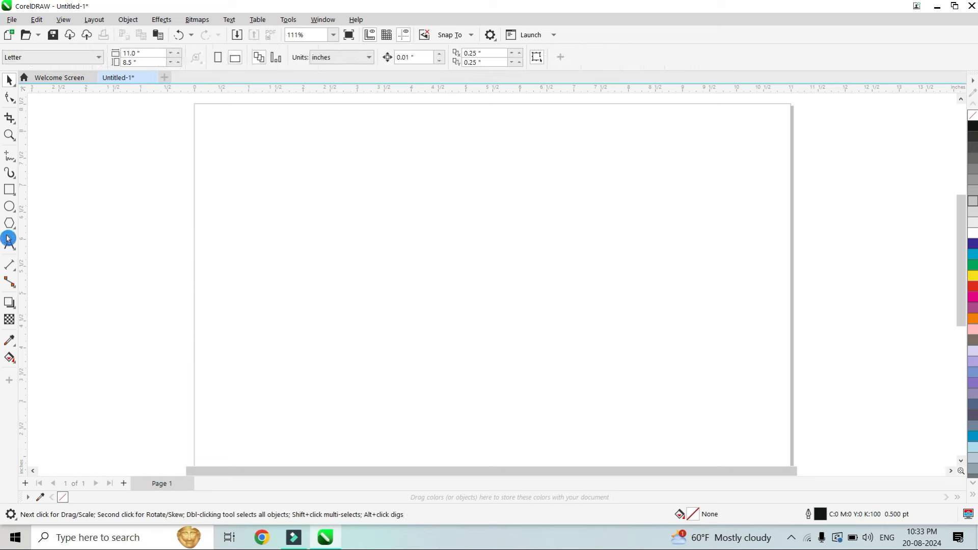
click(9, 189)
drag(327, 167, 623, 325)
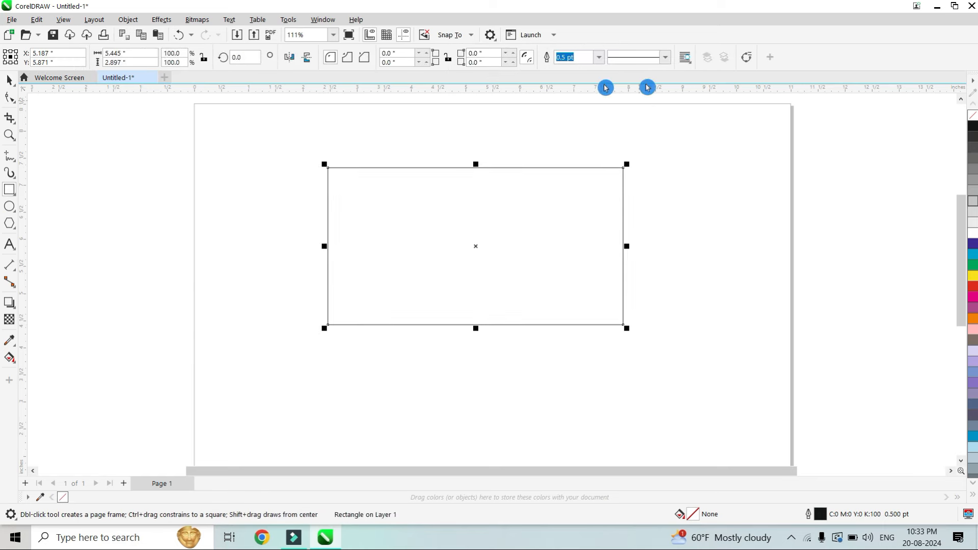
Convert the new rectangle to curves and turn its top edge into a curve segment.
click(751, 64)
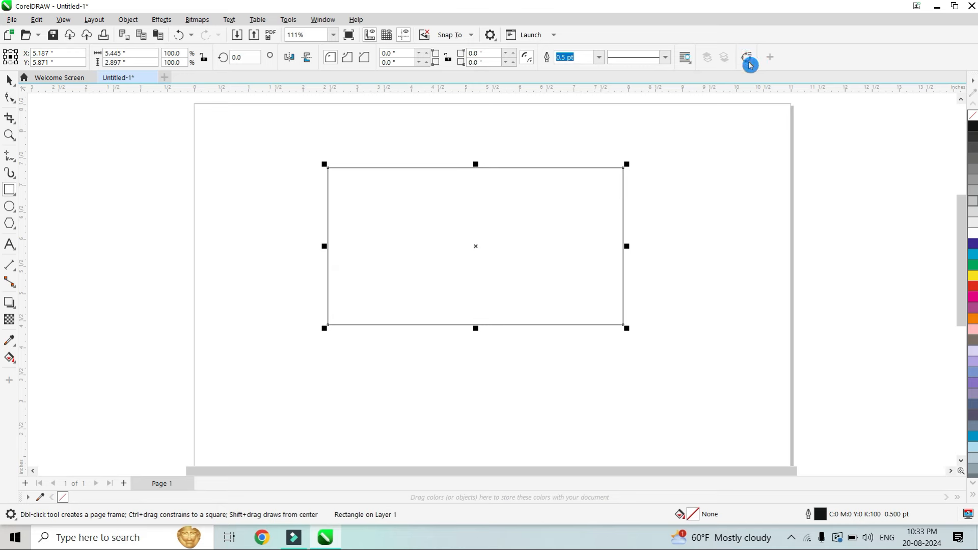
click(12, 101)
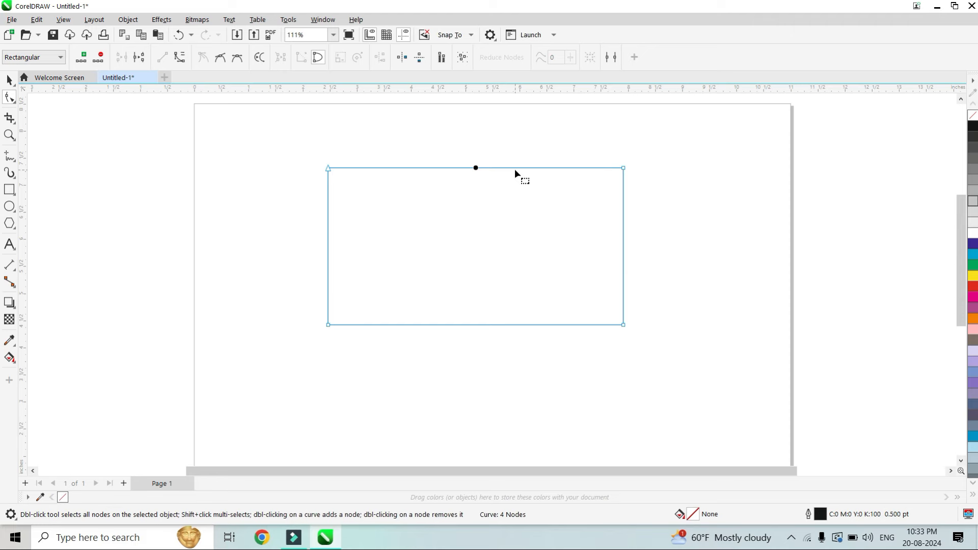
click(181, 67)
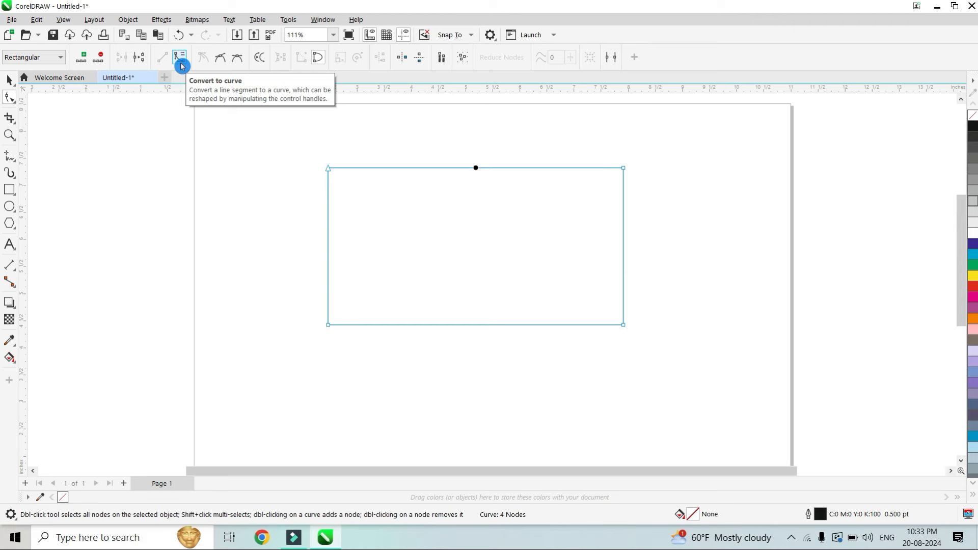
Bend the top edge into an S-shape with its control handles and convert it back to a straight line.
drag(426, 169, 414, 256)
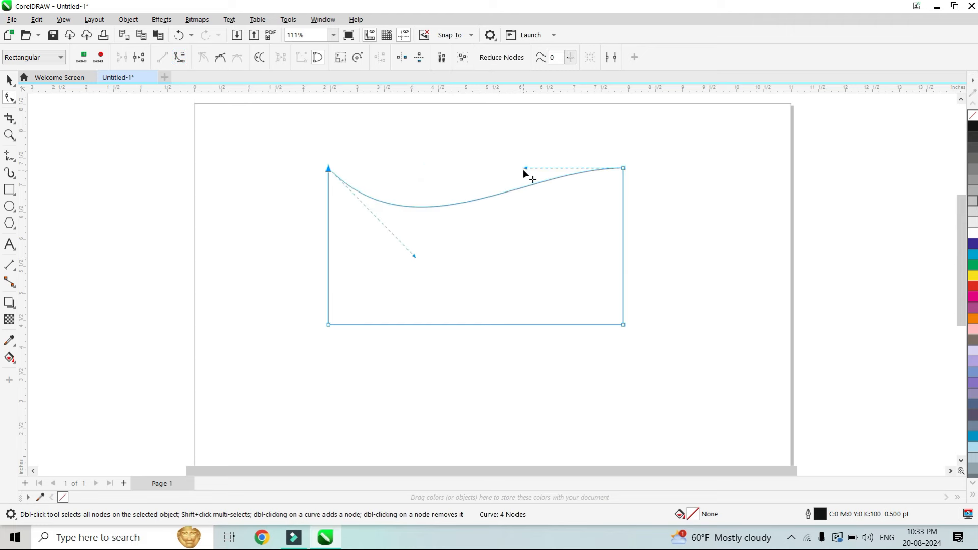
drag(523, 169, 517, 129)
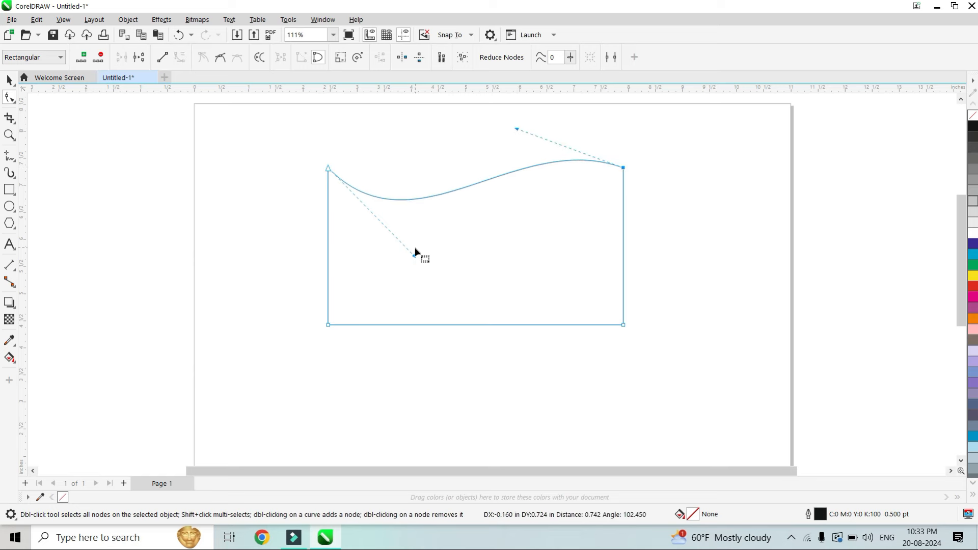
drag(414, 256, 410, 259)
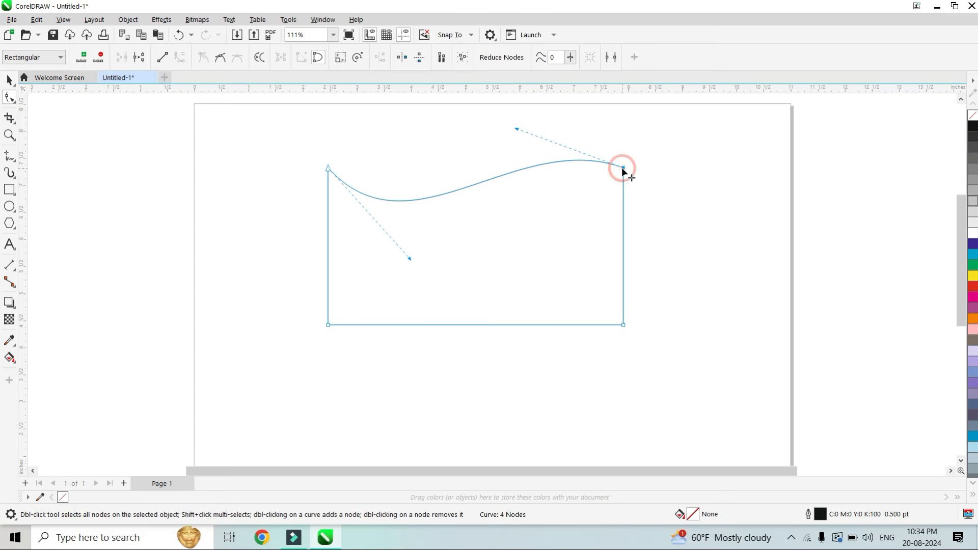
click(166, 60)
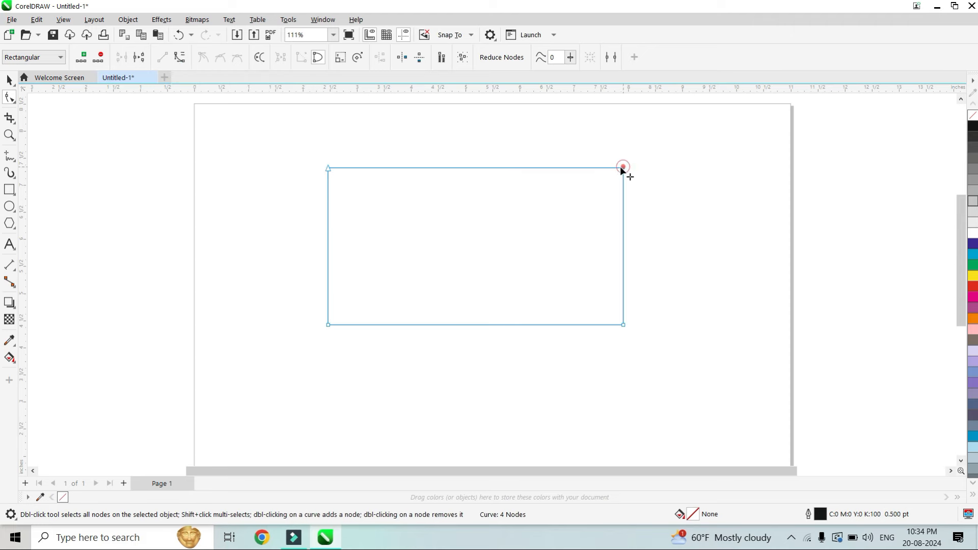
Convert the top edge to a curve again, pulling its left handle down about 1.44 inches and its right handle up about 0.41 inches.
click(179, 57)
drag(425, 167, 409, 244)
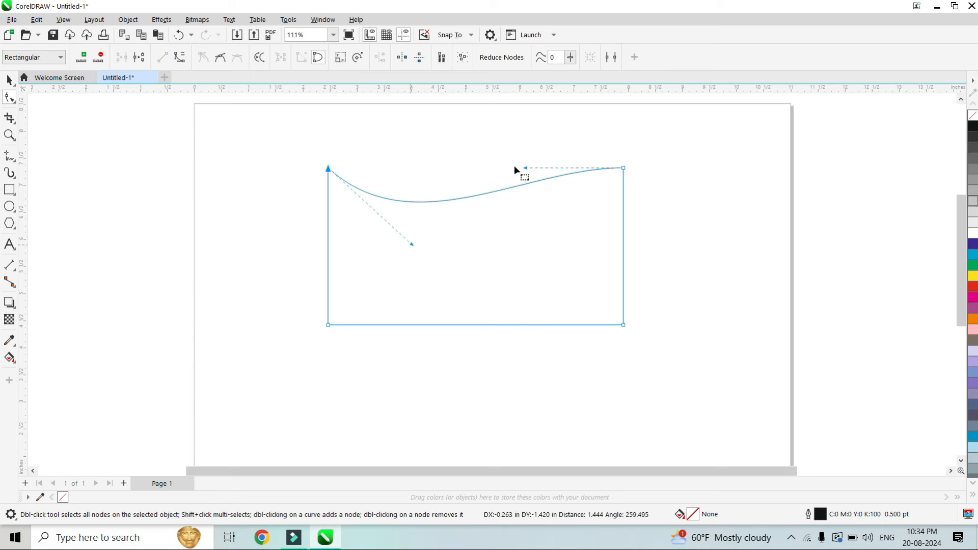
drag(518, 147, 518, 145)
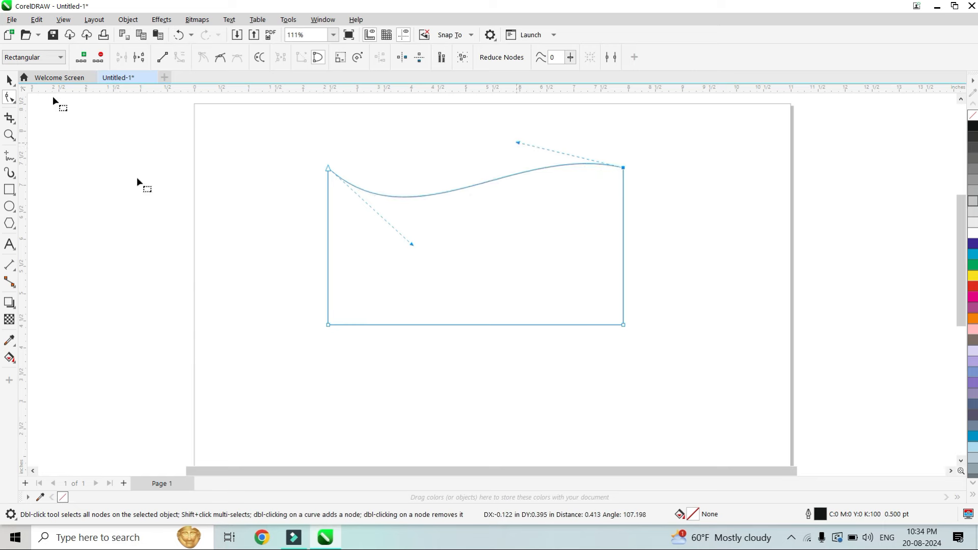
Add a node midway along the curved top edge and steepen the S-bend with the node's two control handles.
click(204, 63)
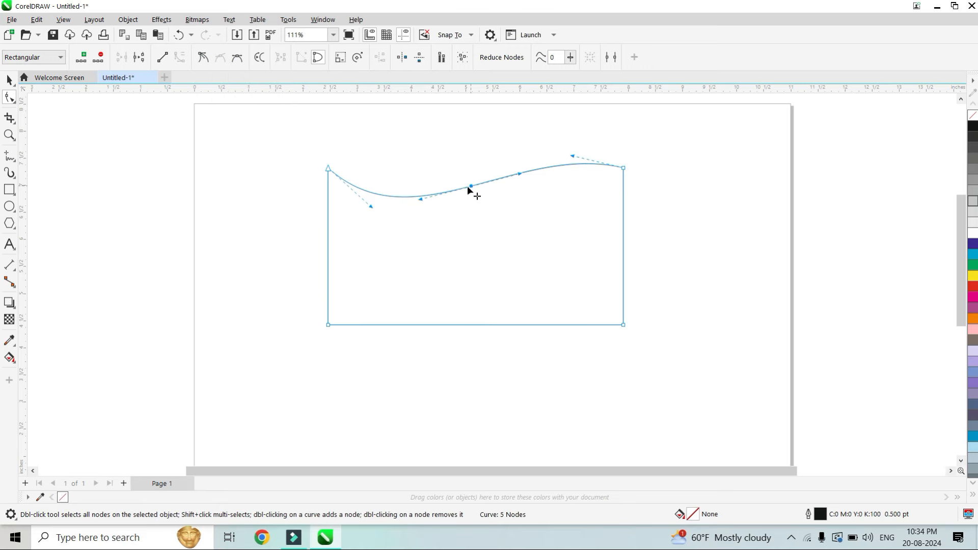
drag(422, 201, 423, 232)
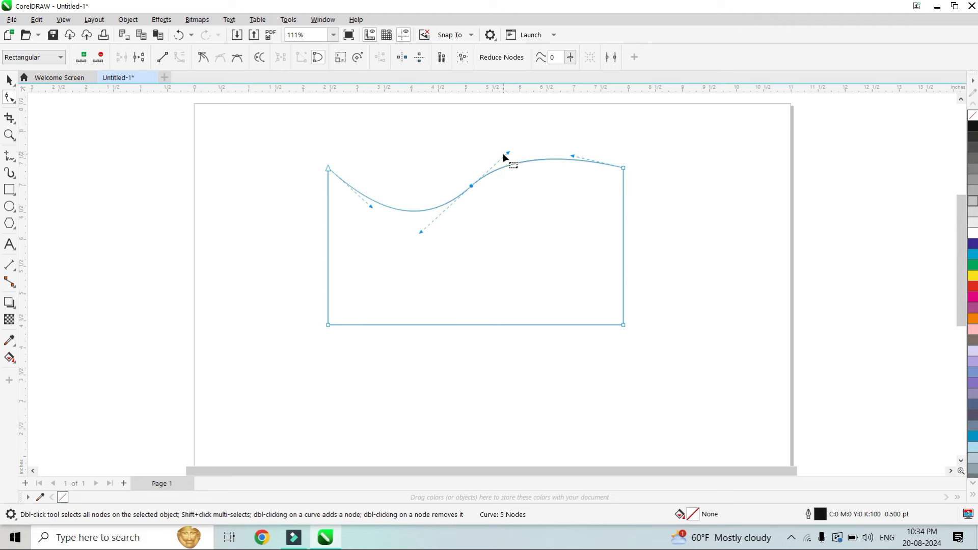
drag(508, 152, 516, 123)
Make the middle node of the top edge a cusp and move its two control handles independently, swinging the left one above the node.
click(204, 58)
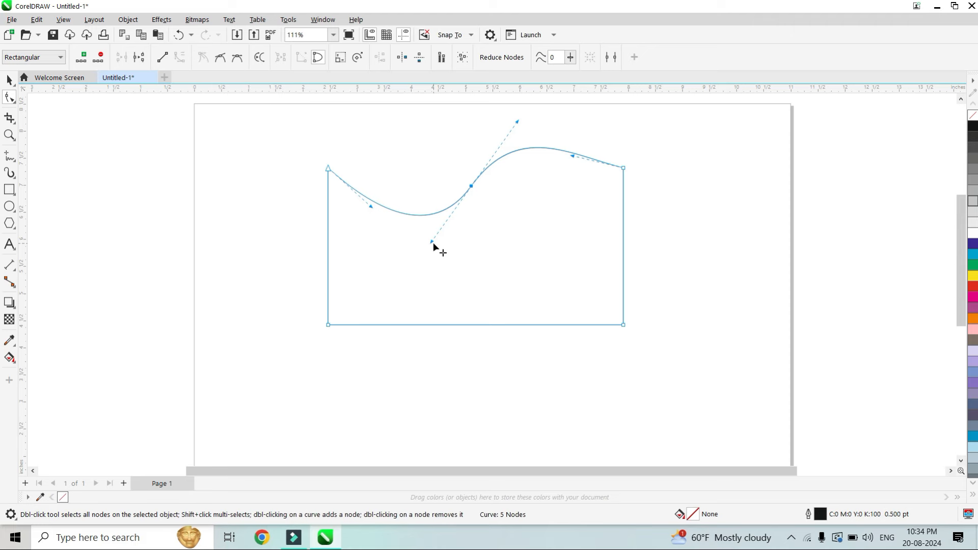
drag(433, 243, 448, 256)
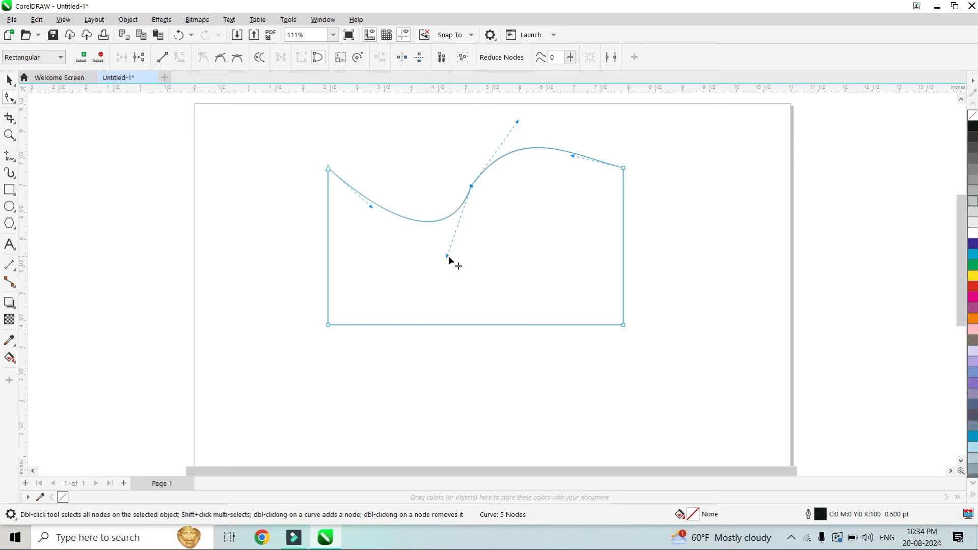
drag(448, 256, 413, 195)
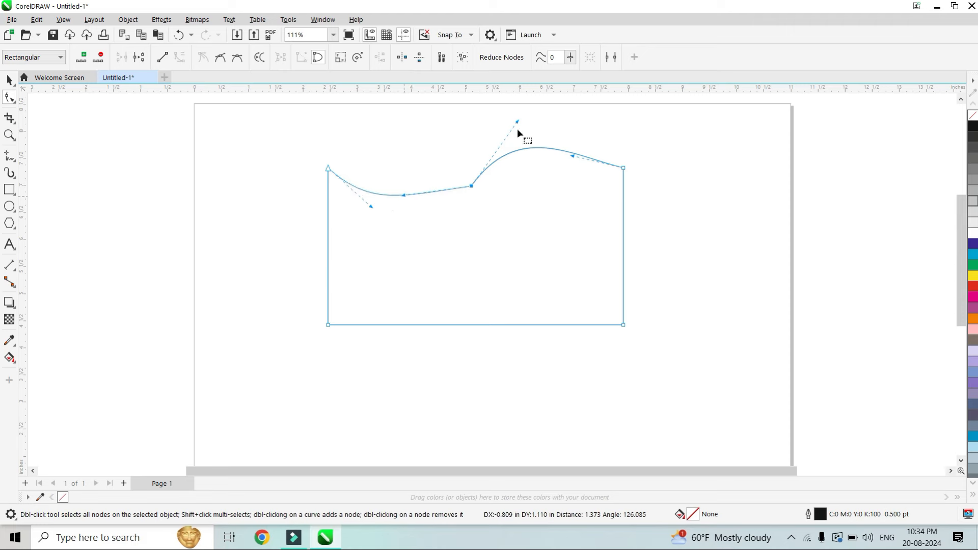
mouse_move(518, 122)
mouse_down()
mouse_move(548, 195)
mouse_move(517, 128)
mouse_up()
drag(405, 197, 394, 158)
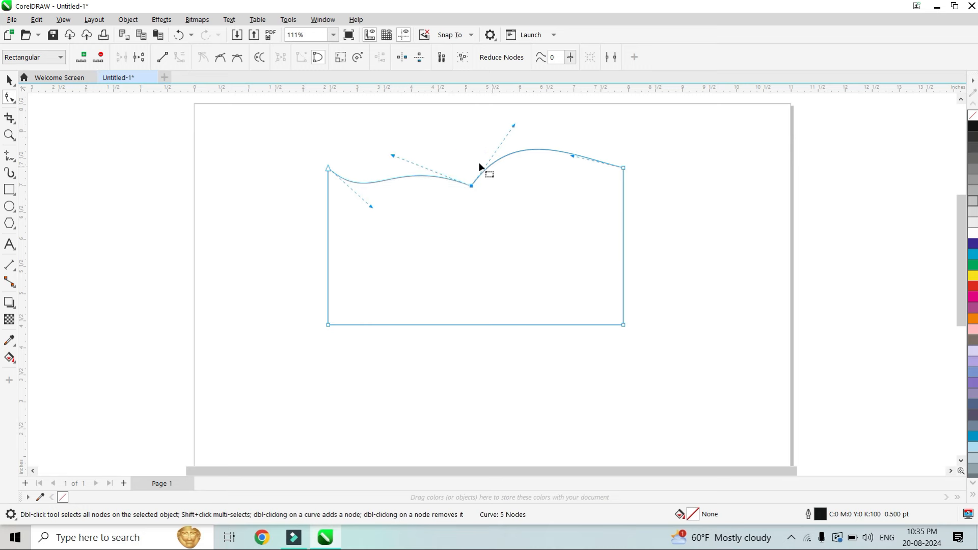
Change the middle node to smooth and to symmetrical, adjusting its left control handle for each node type.
click(224, 63)
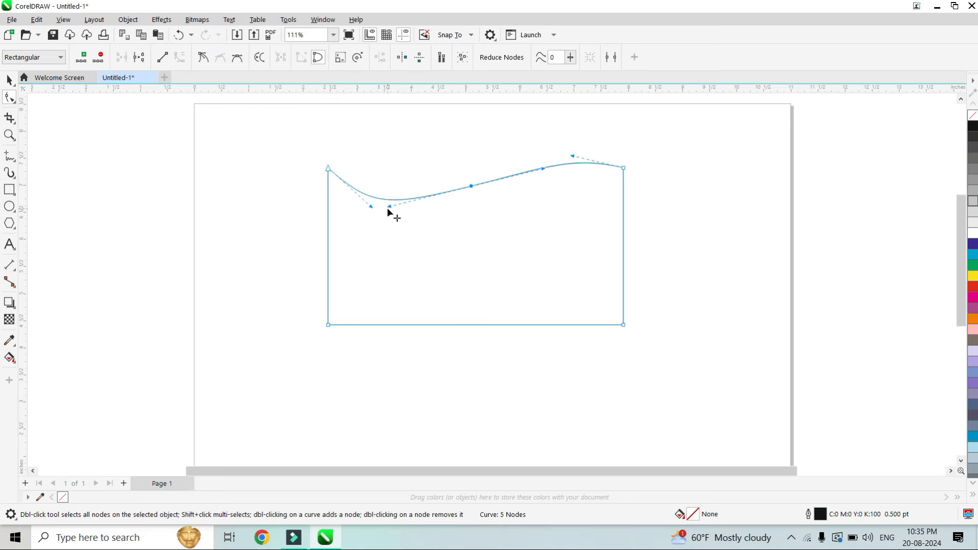
drag(390, 207, 425, 131)
click(238, 59)
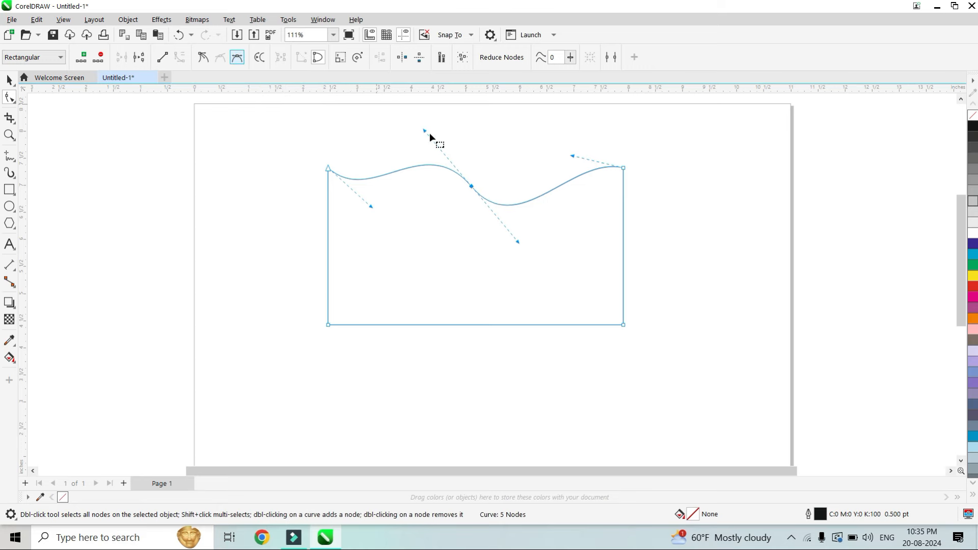
click(425, 131)
drag(434, 148, 425, 129)
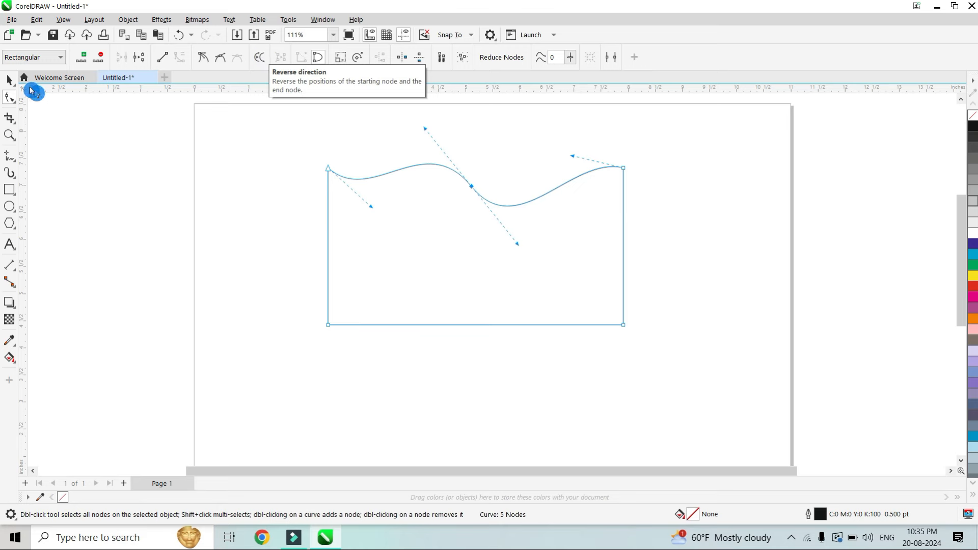
Delete the curved shape and draw two side-by-side rectangles, about 3.01 × 2.615 inches on the left and 3.564 × 3.16 inches on the right.
click(10, 81)
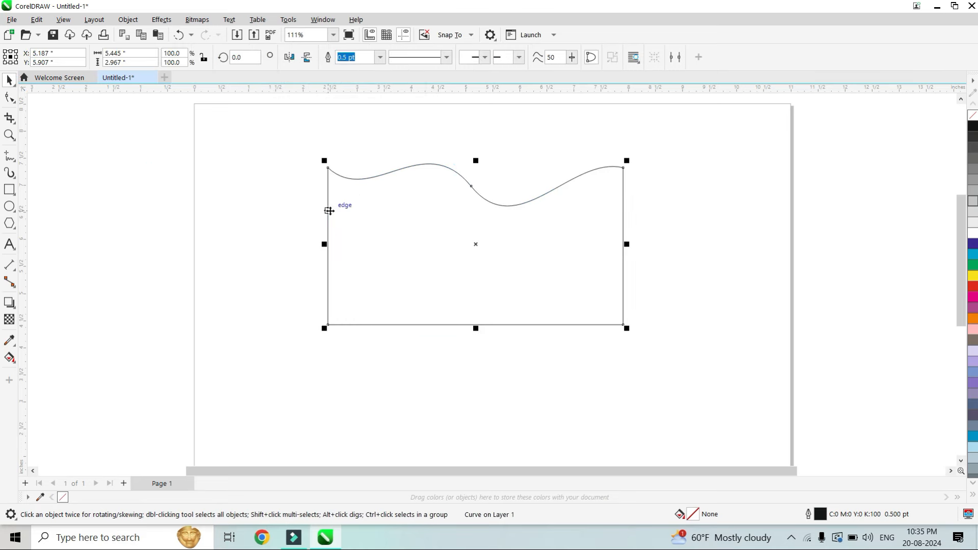
key(Delete)
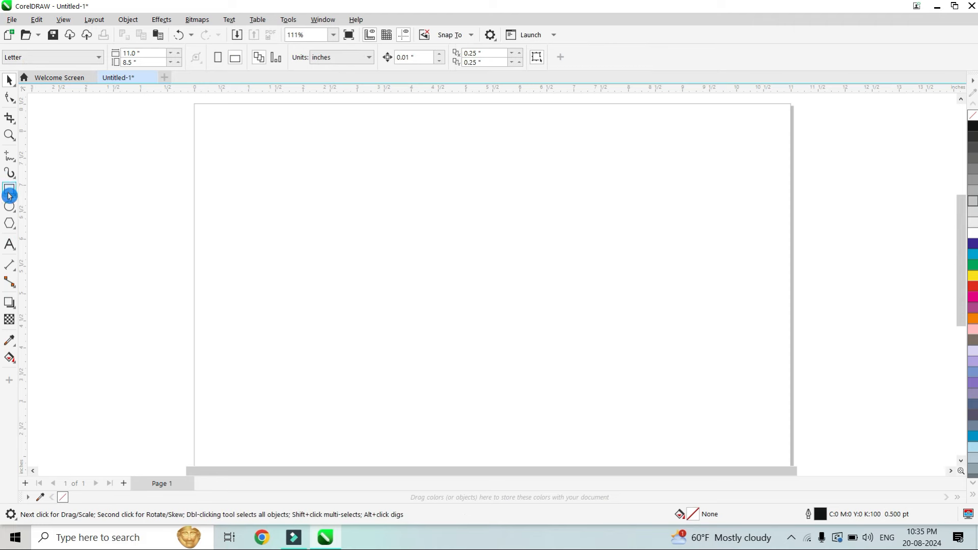
click(9, 190)
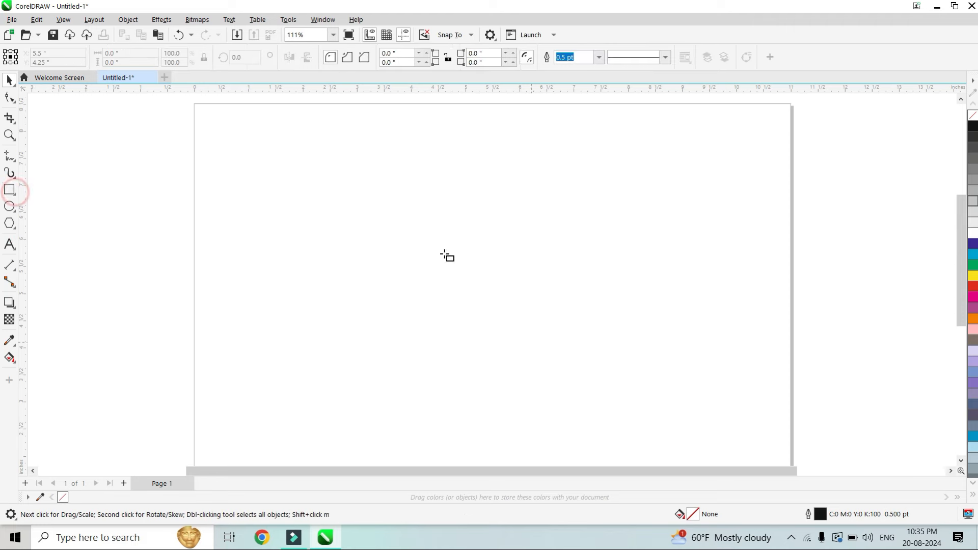
click(244, 156)
drag(292, 222, 407, 299)
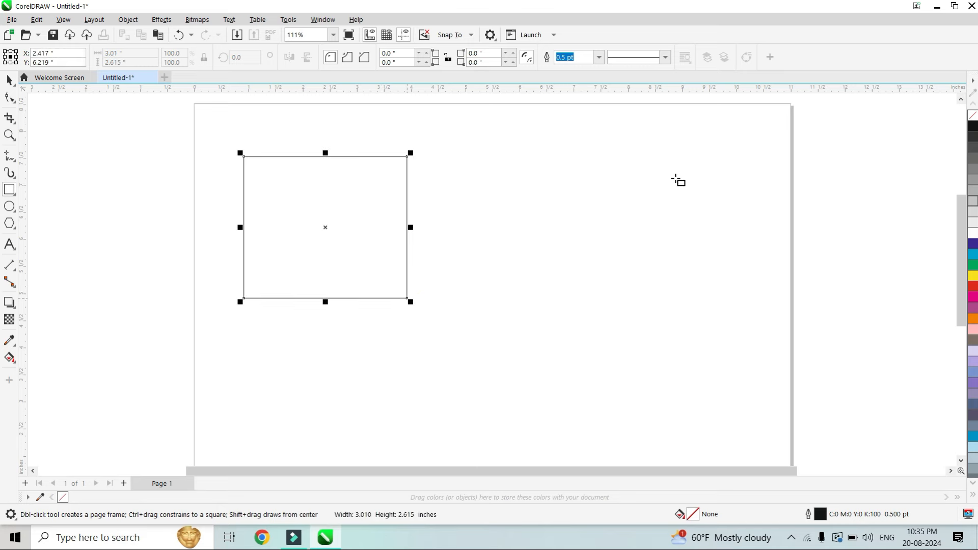
drag(706, 144, 513, 316)
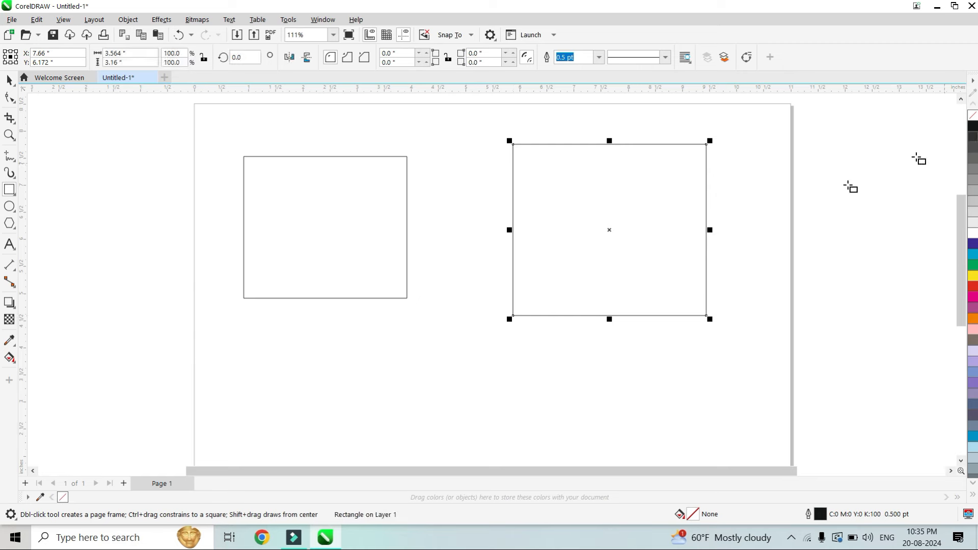
Select both rectangles together and convert them to curves.
click(9, 80)
drag(200, 126, 731, 377)
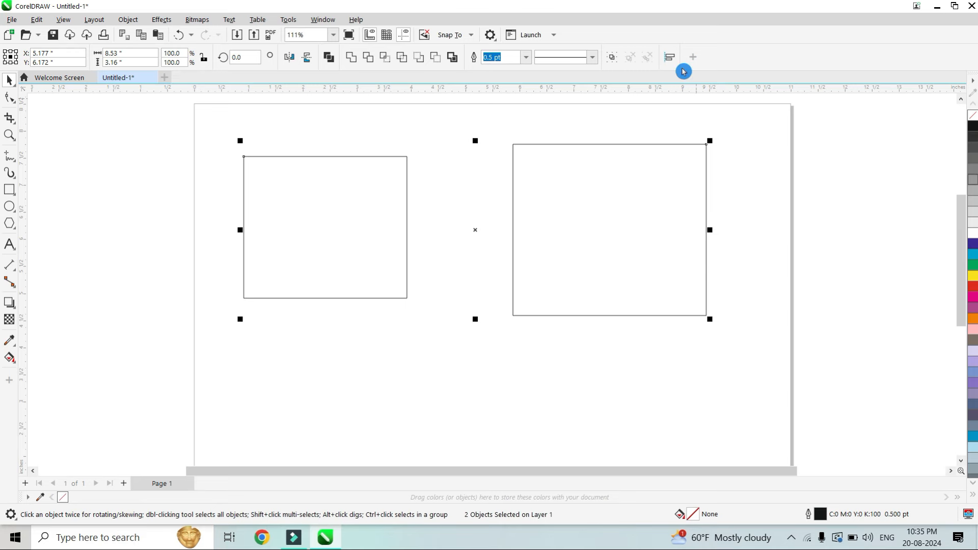
click(130, 206)
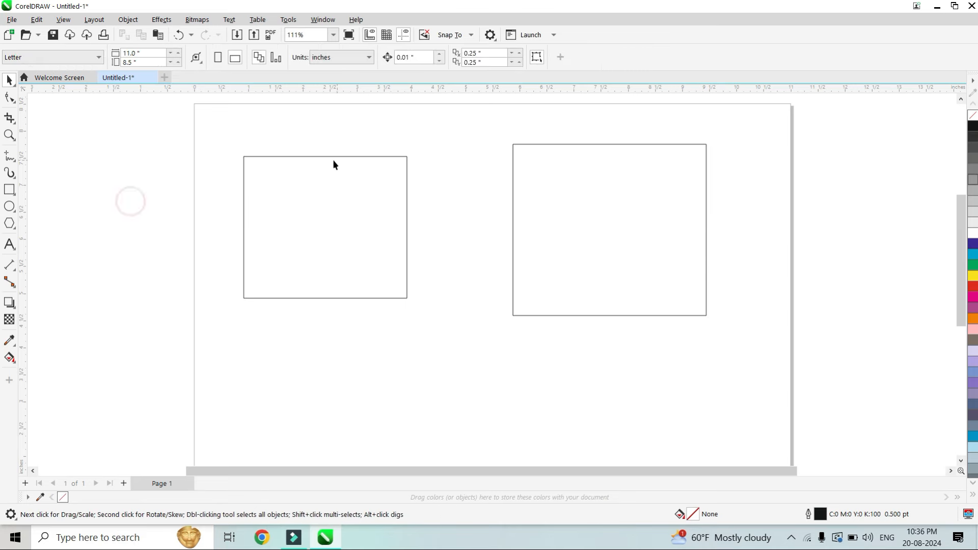
click(329, 156)
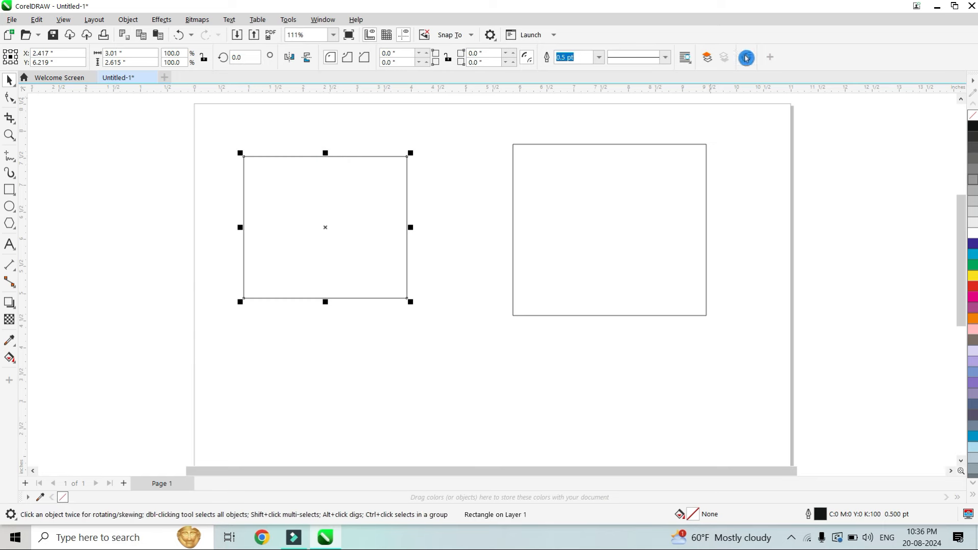
drag(189, 130, 763, 382)
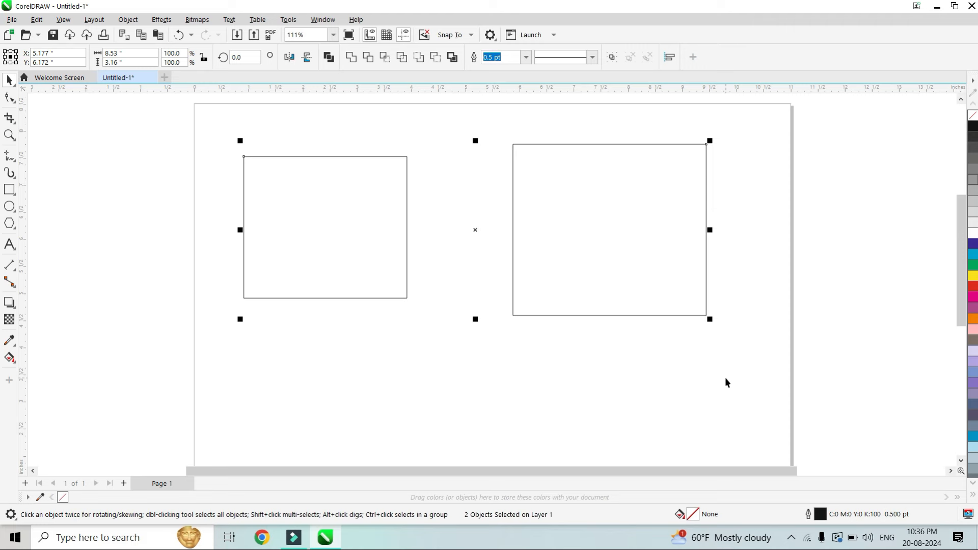
click(124, 21)
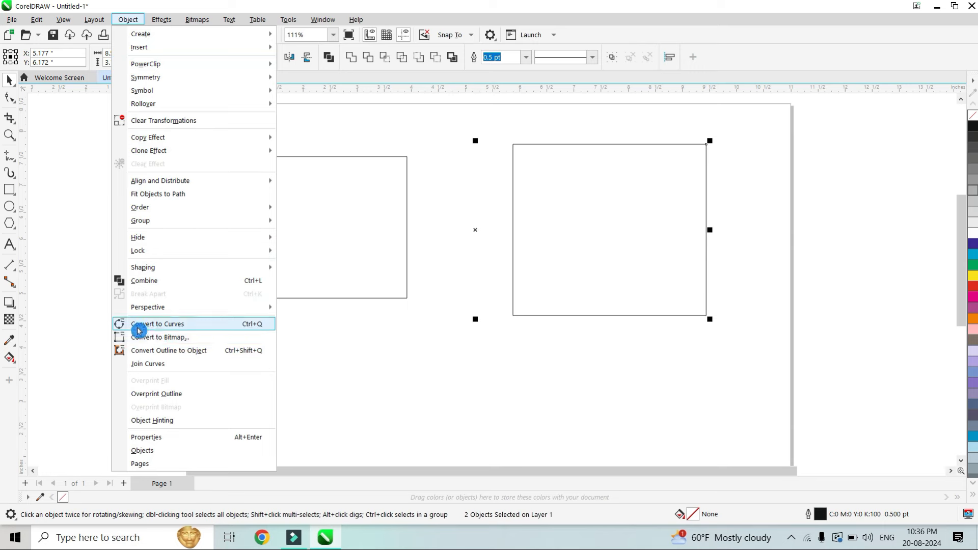
click(139, 328)
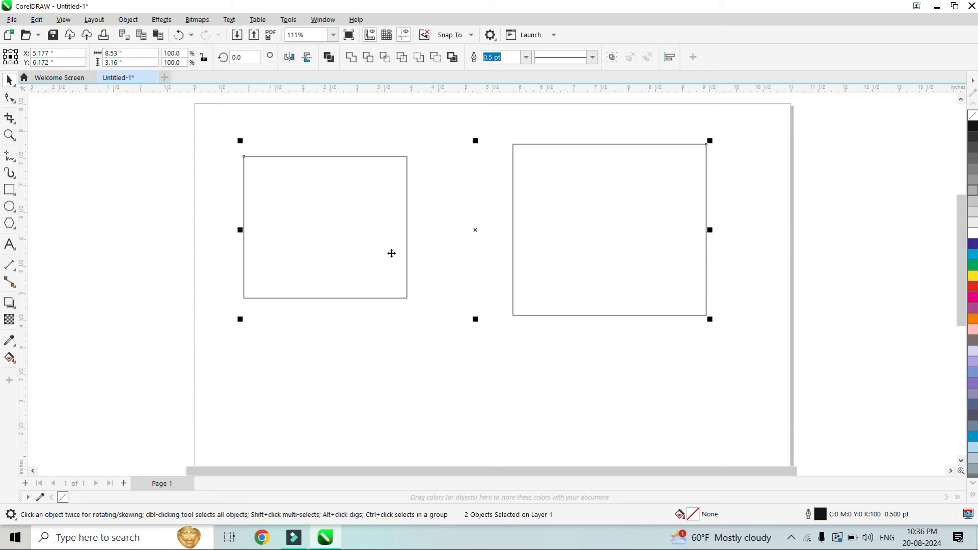
click(158, 225)
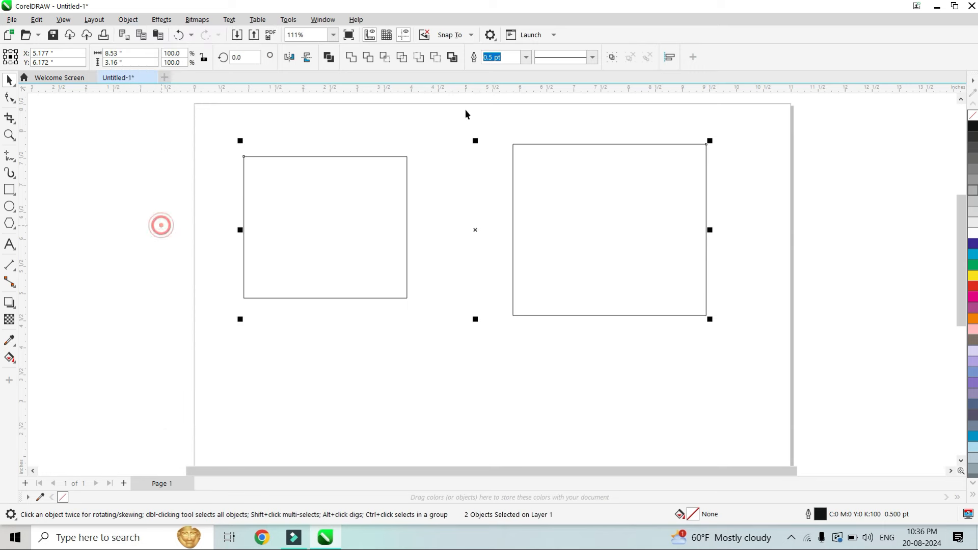
Open the smaller rectangle for node editing with the Shape tool and try reversing its path direction.
click(324, 156)
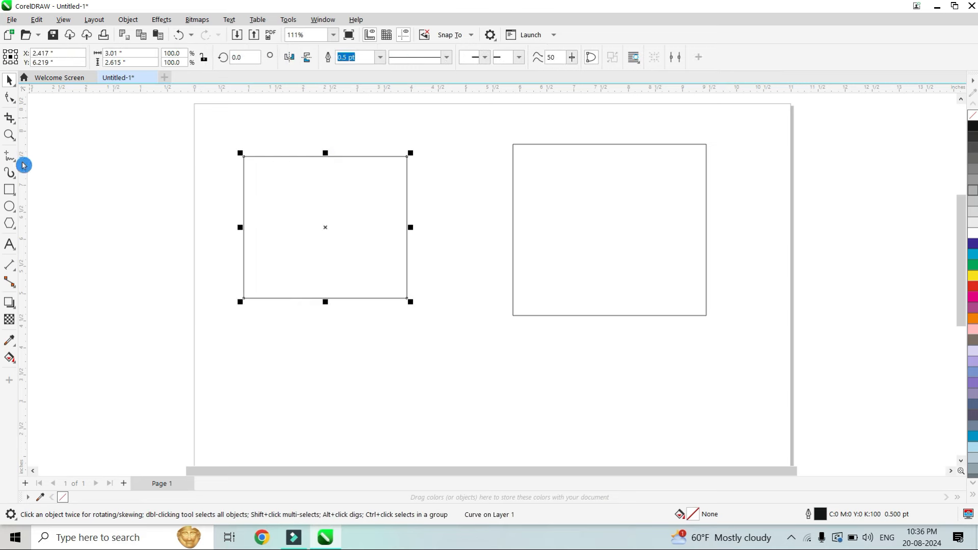
click(10, 98)
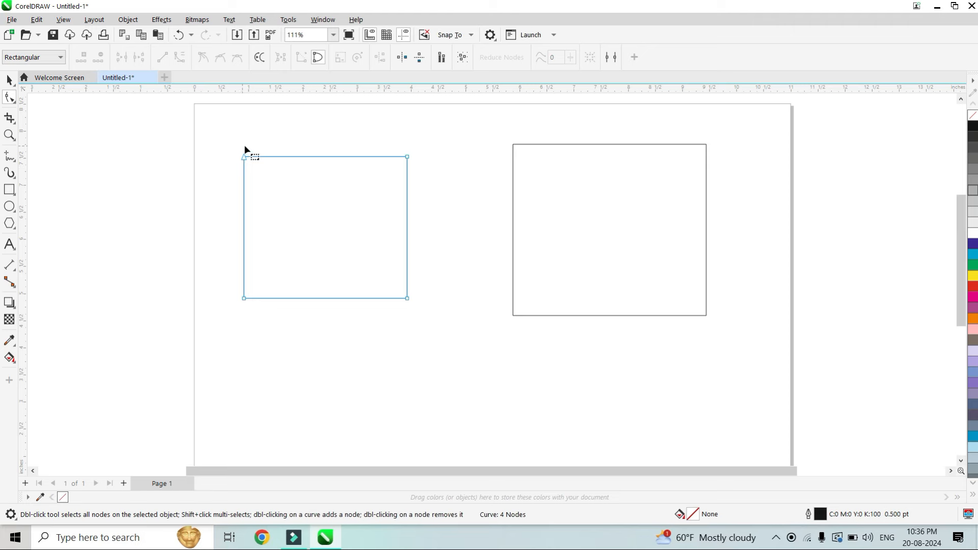
click(262, 59)
click(260, 60)
Try converting the smaller rectangle's top edge to a curve segment from its top-right node, and undo the conversion.
click(408, 156)
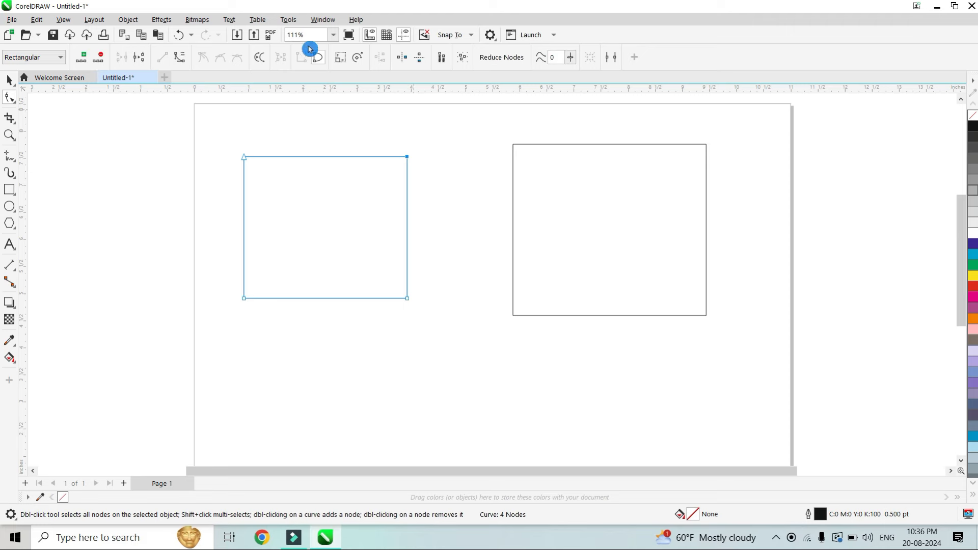
click(186, 62)
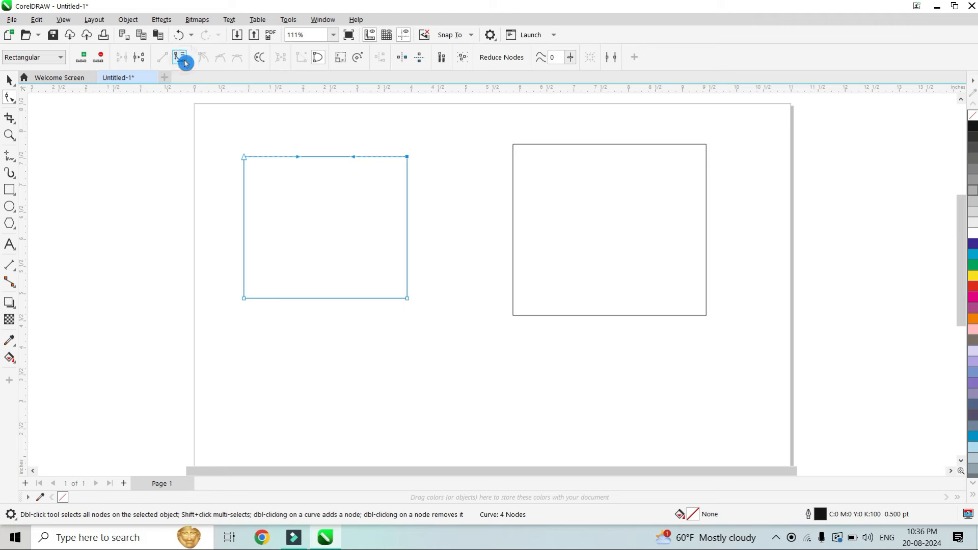
mouse_move(299, 161)
mouse_down()
mouse_move(291, 216)
mouse_move(292, 147)
mouse_move(291, 158)
mouse_up()
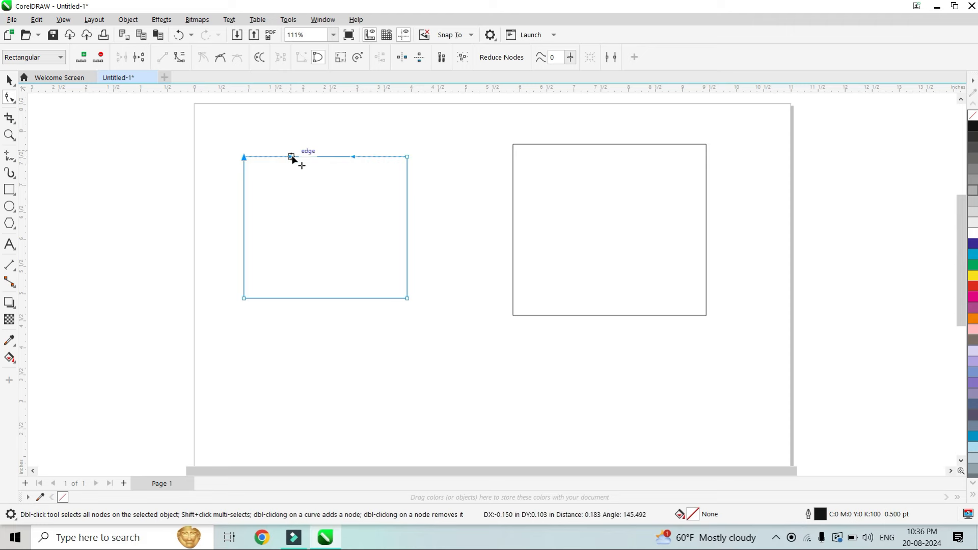
key(ctrl+z)
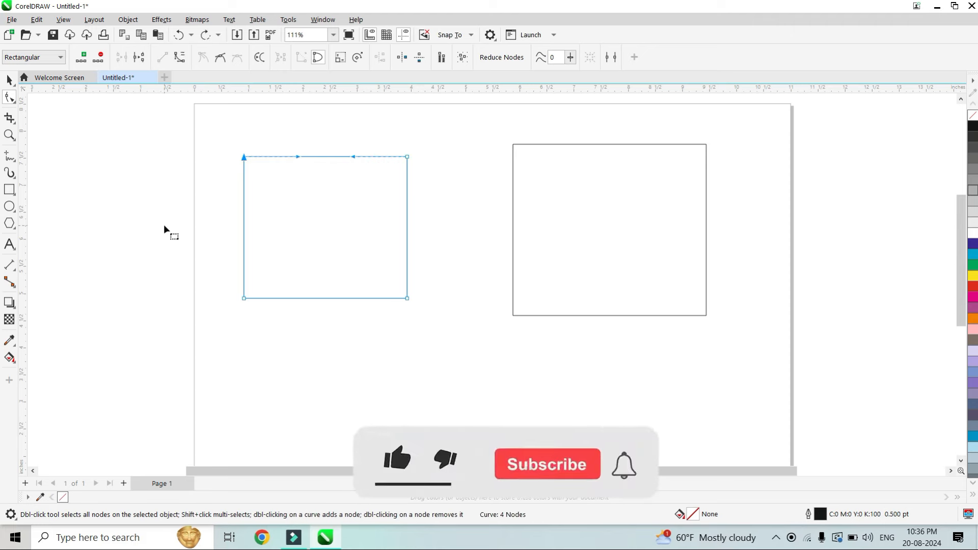
click(164, 228)
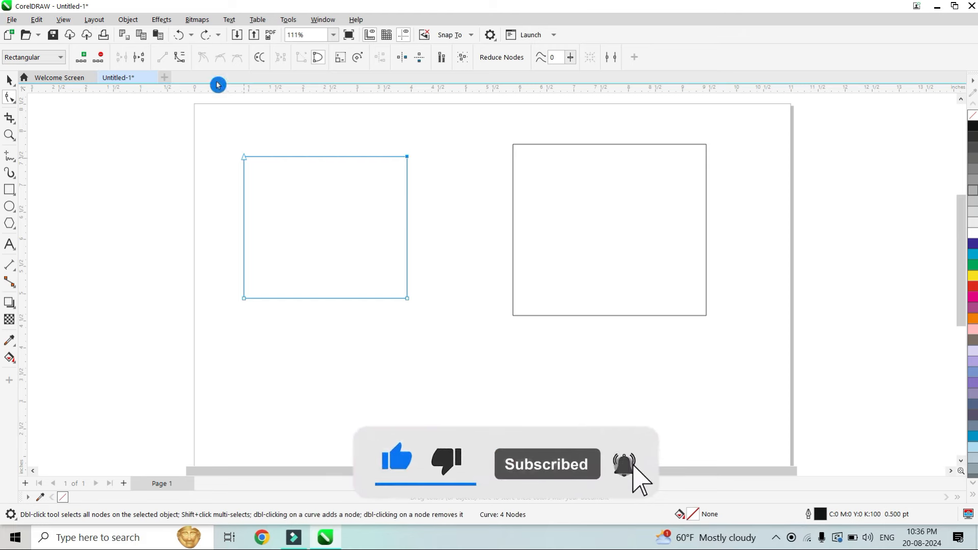
Reverse the smaller rectangle's path direction and turn its right edge into a curve that bulges outward near the bottom.
click(260, 59)
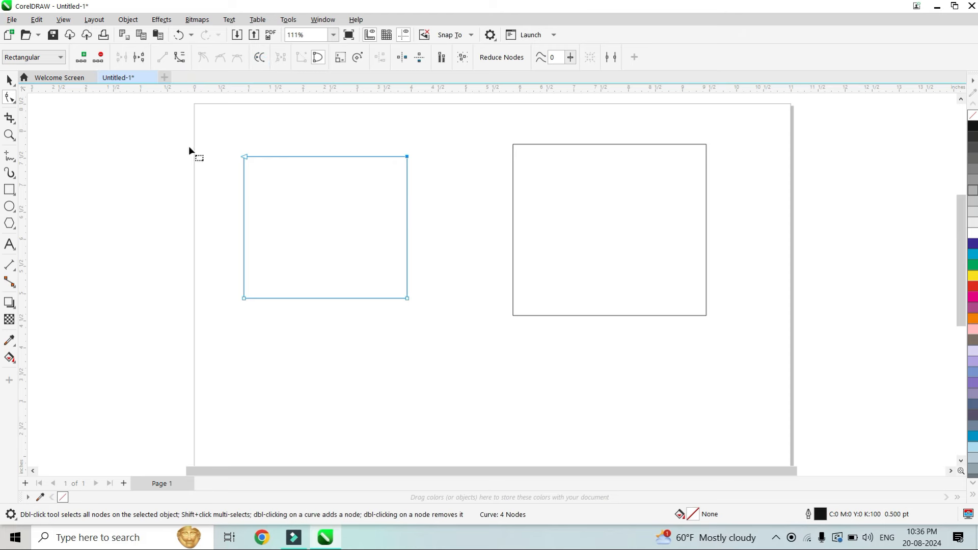
click(407, 158)
click(406, 158)
click(179, 63)
drag(426, 256, 463, 266)
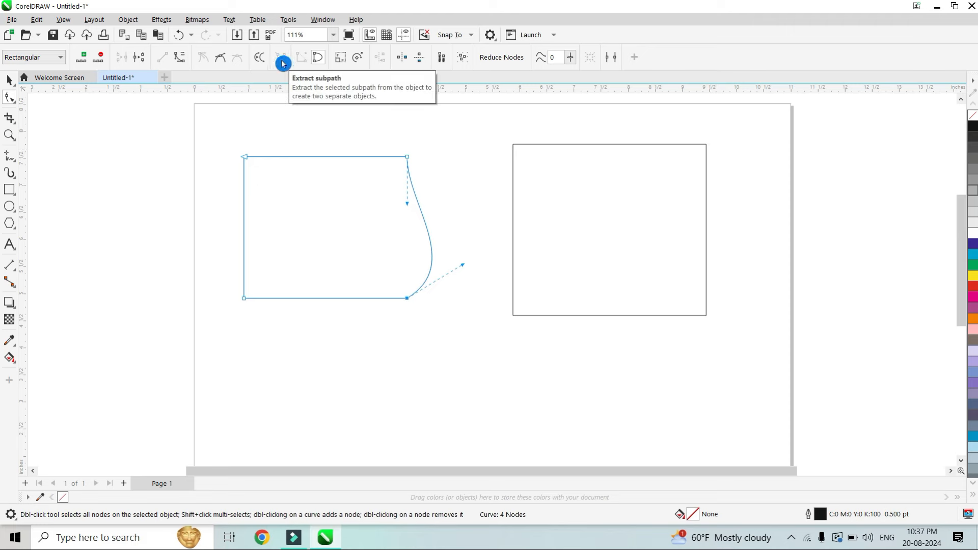
Delete the smaller shape and enlarge the remaining rectangle proportionally from its bottom-left corner to about 4.434 × 3.931 inches.
click(9, 80)
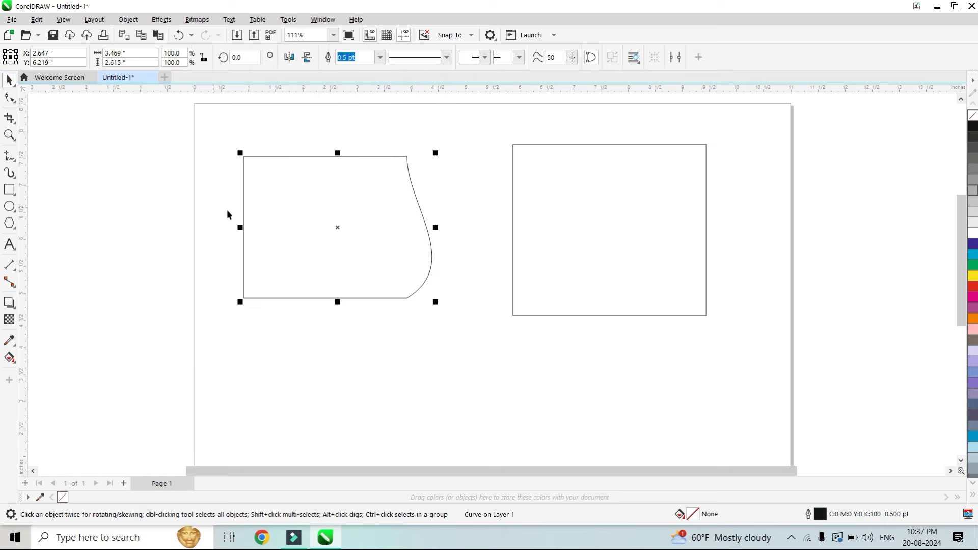
key(Delete)
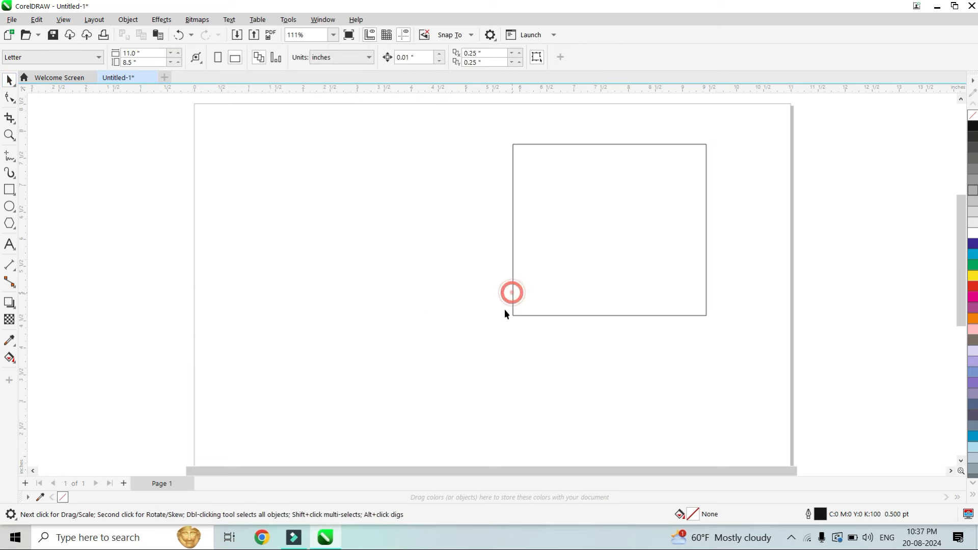
click(513, 293)
drag(509, 319, 348, 363)
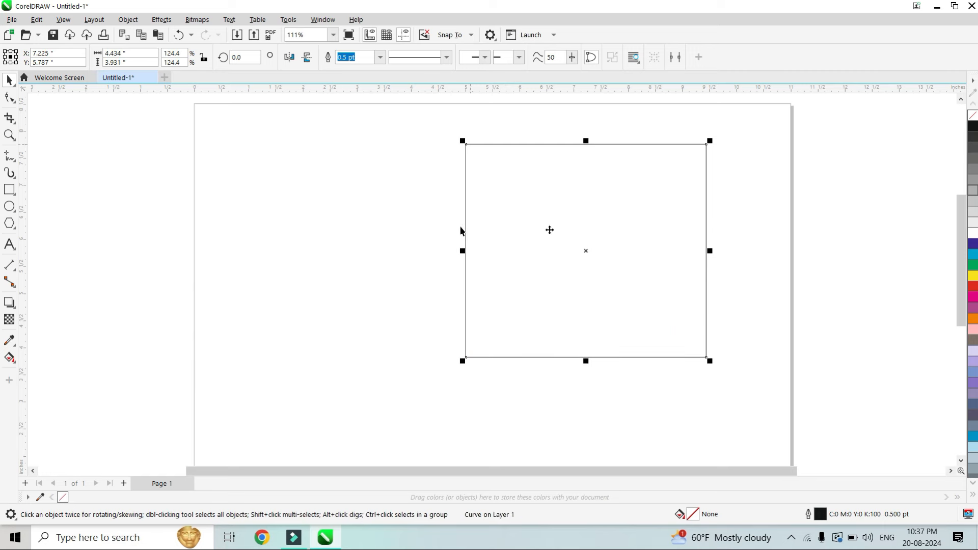
Break the rectangle's path at its top-left node and pull the freed end about 1.08 inches to the left.
click(9, 96)
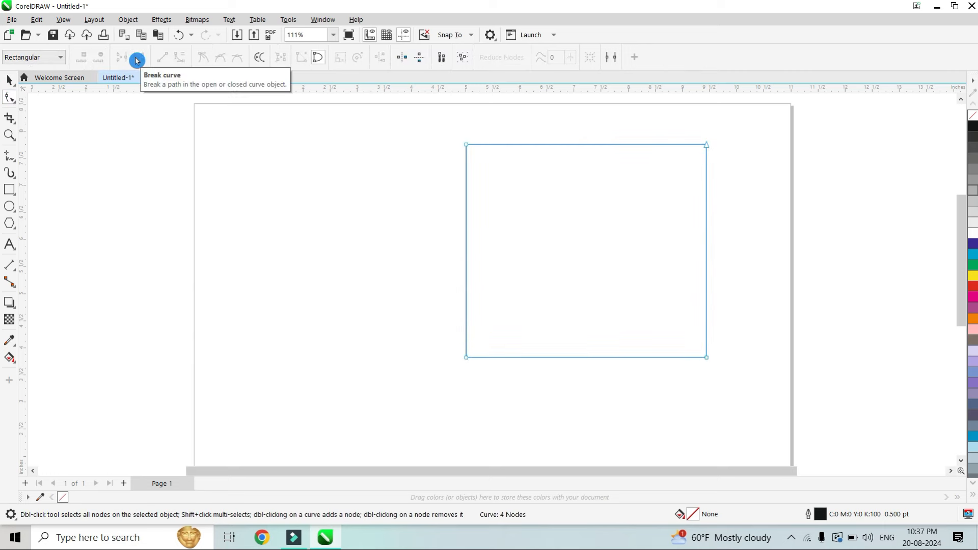
click(466, 145)
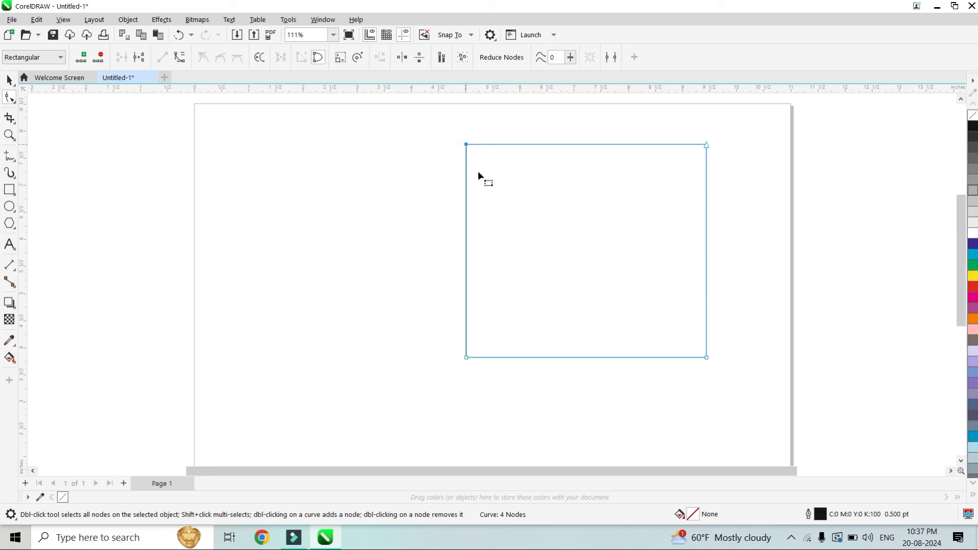
click(148, 65)
drag(466, 145, 407, 145)
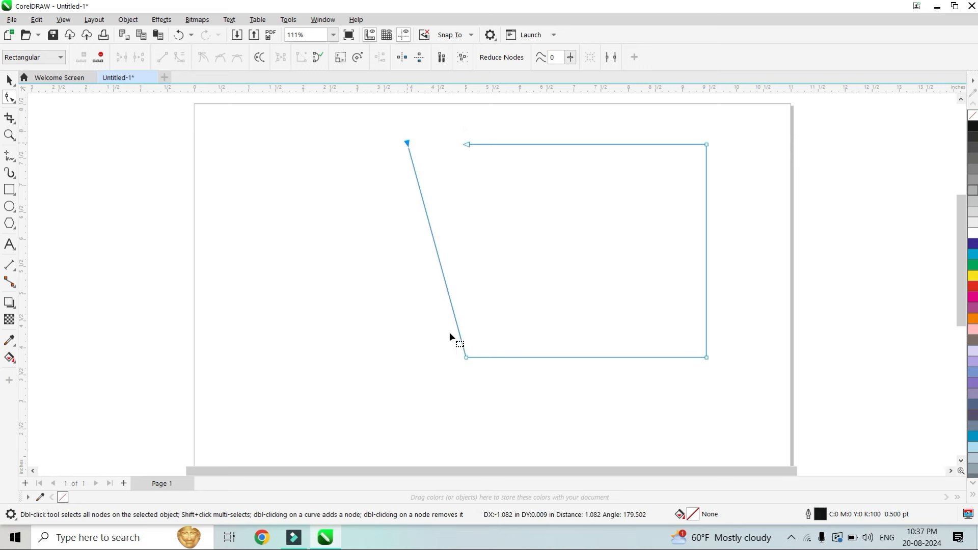
Break the path at the shape's bottom-left node and pull the bottom edge's freed end about 0.45 inch downward.
click(467, 359)
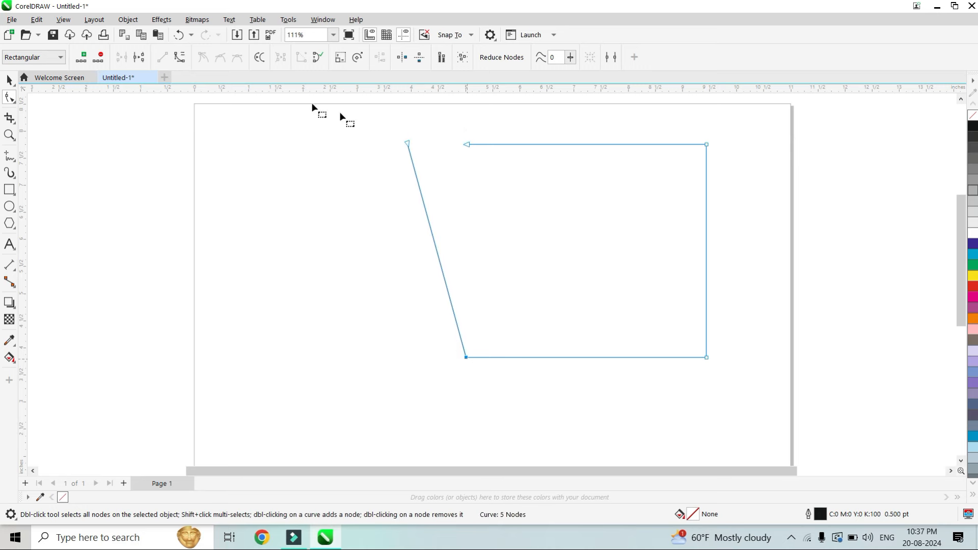
click(137, 62)
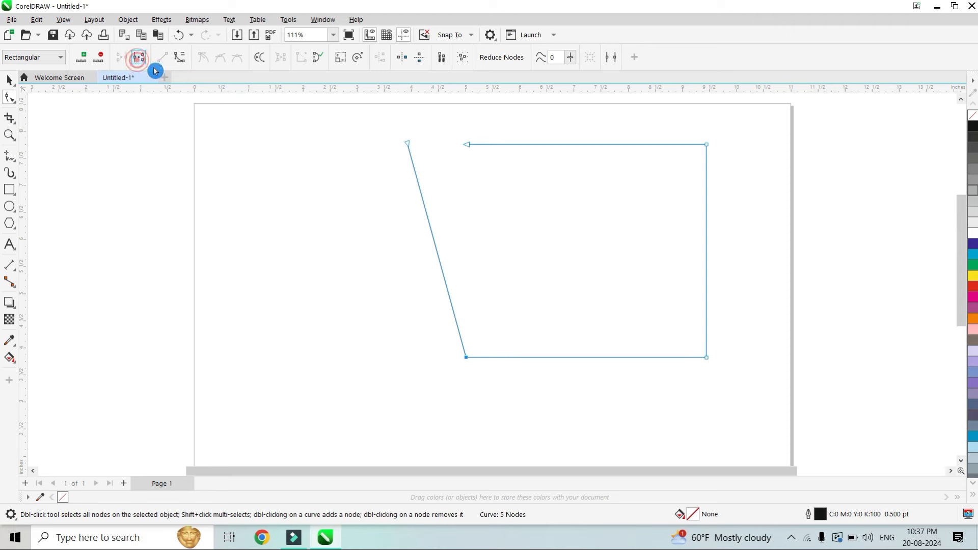
drag(467, 355, 462, 381)
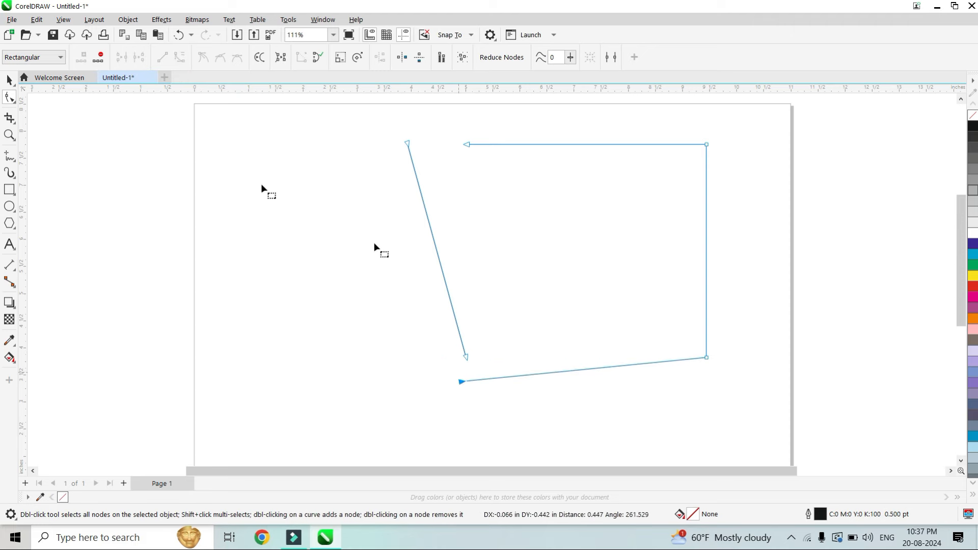
Move the whole broken curve as one object about 1 inch to the left and 0.32 inch down.
click(8, 94)
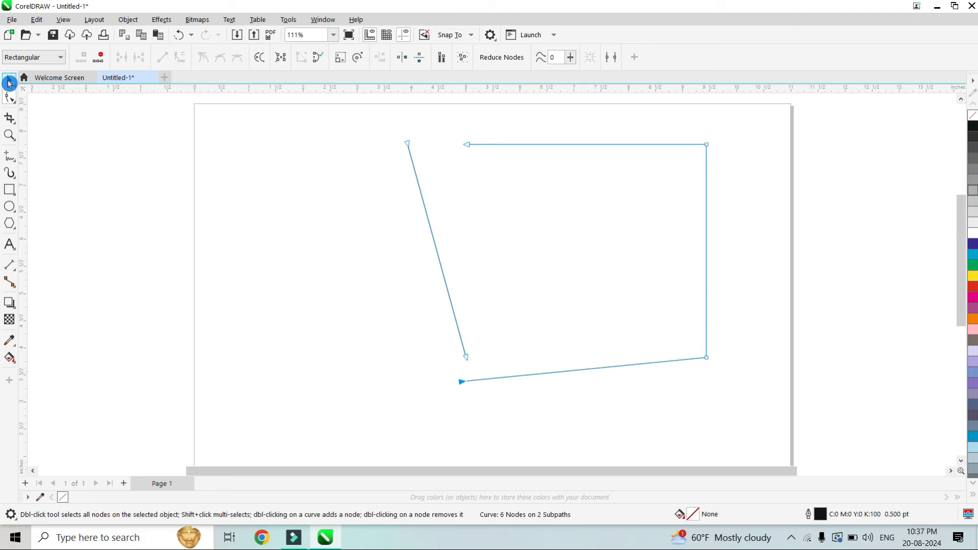
click(11, 81)
click(425, 276)
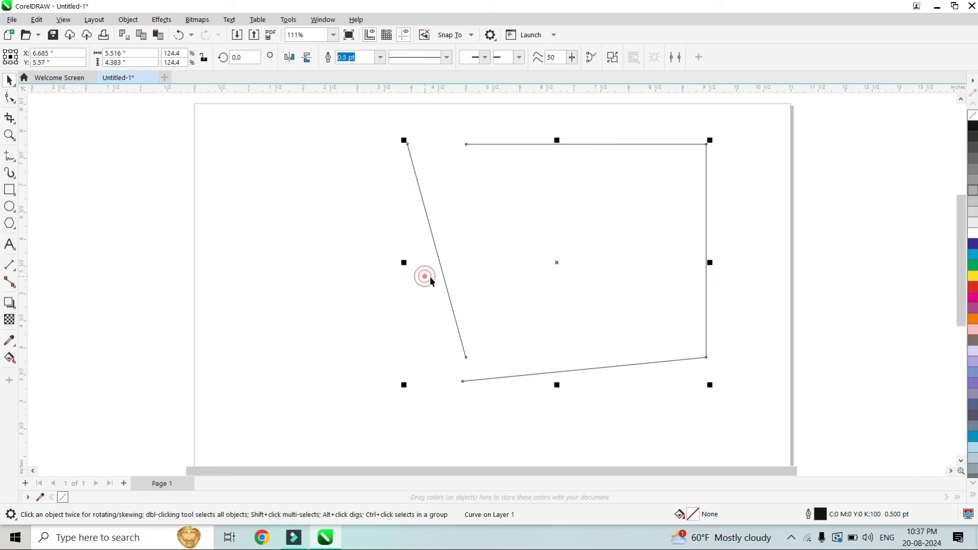
click(617, 145)
drag(550, 269, 495, 286)
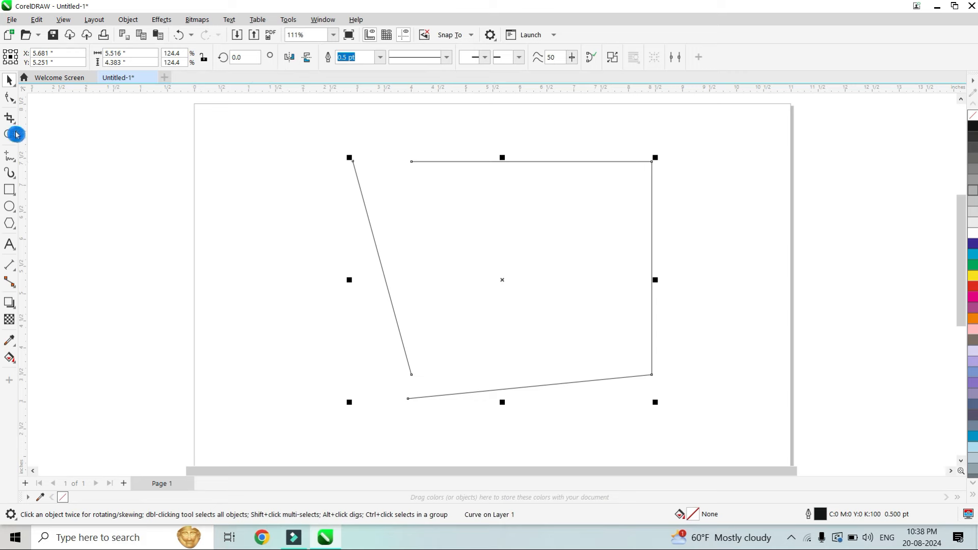
Extract the slanted line as a separate object from the curve and move it well away to the left.
click(10, 98)
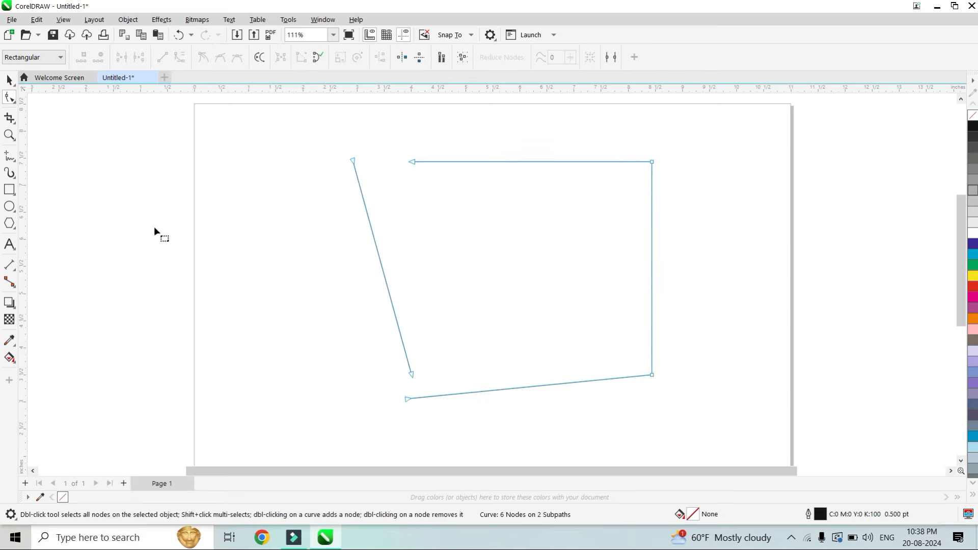
click(354, 161)
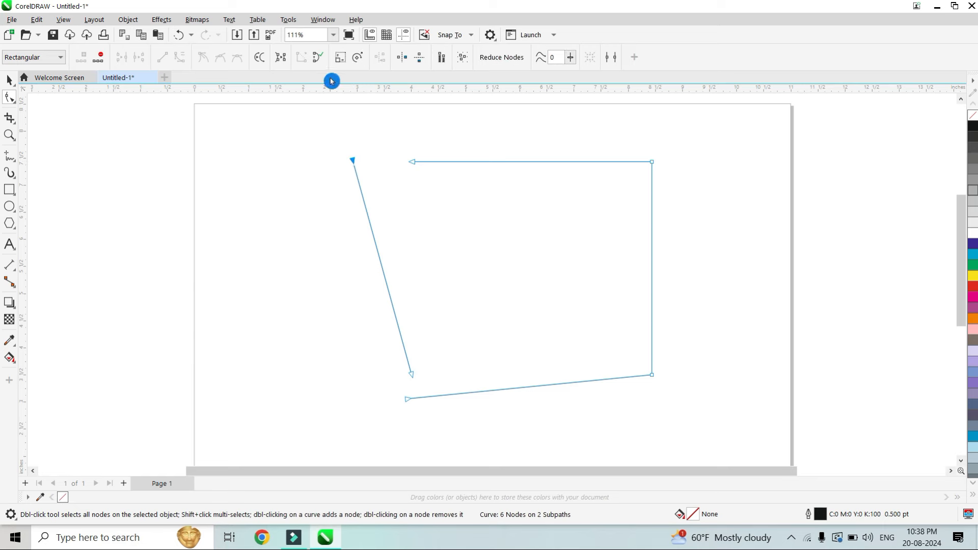
click(284, 62)
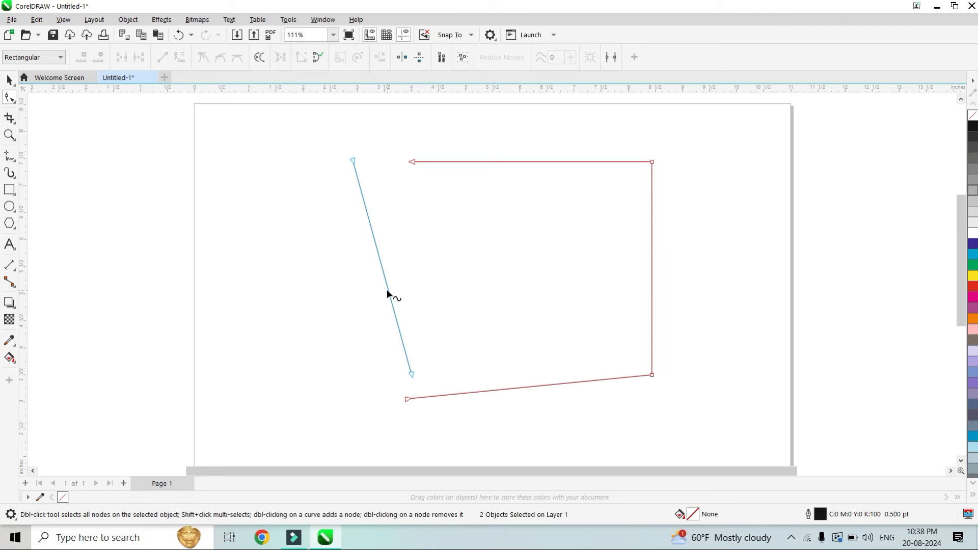
drag(388, 291, 271, 308)
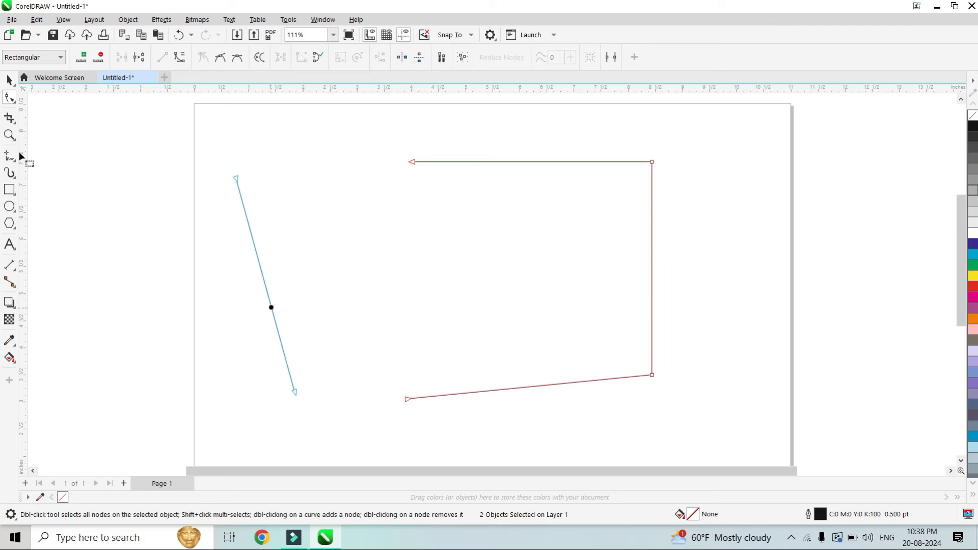
Check that the slanted line and the open three-sided shape can be selected separately.
click(10, 80)
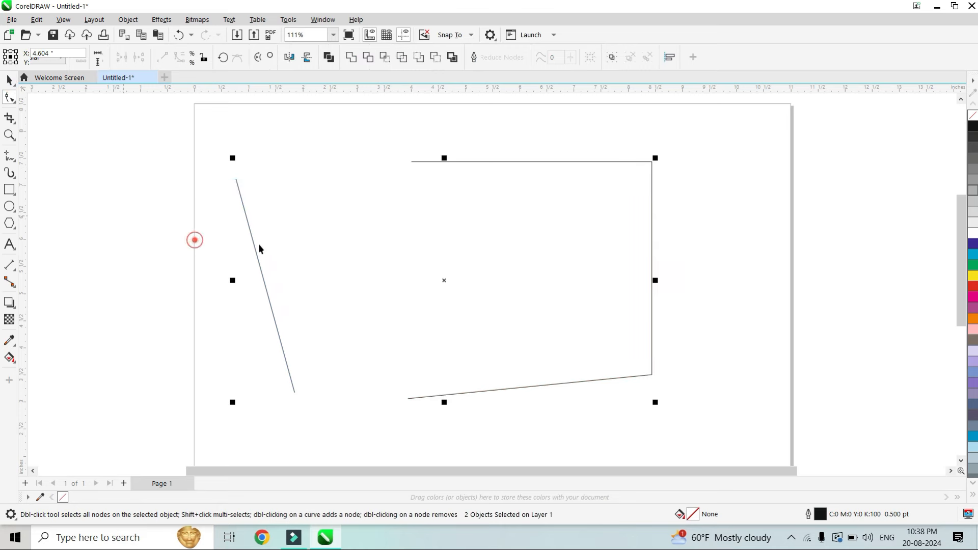
click(194, 240)
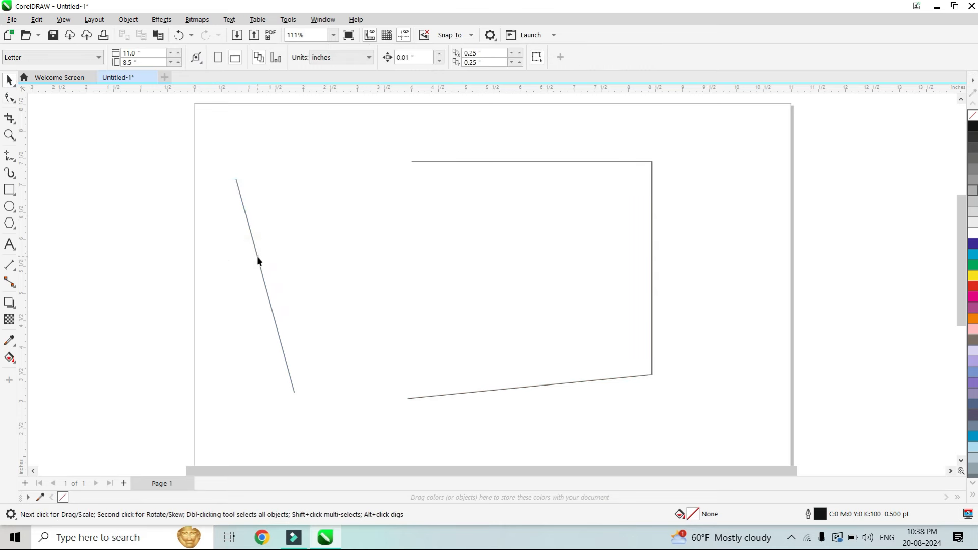
click(257, 261)
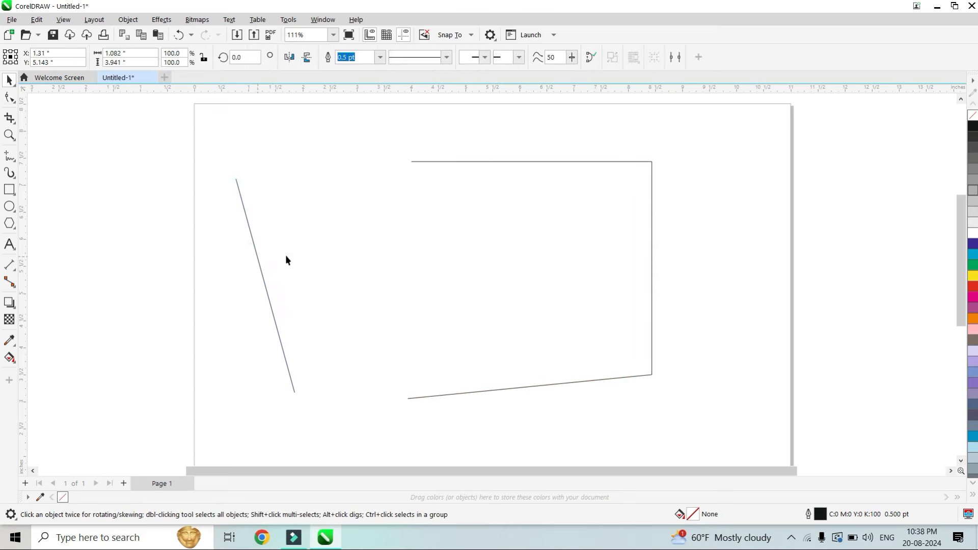
click(460, 162)
click(253, 259)
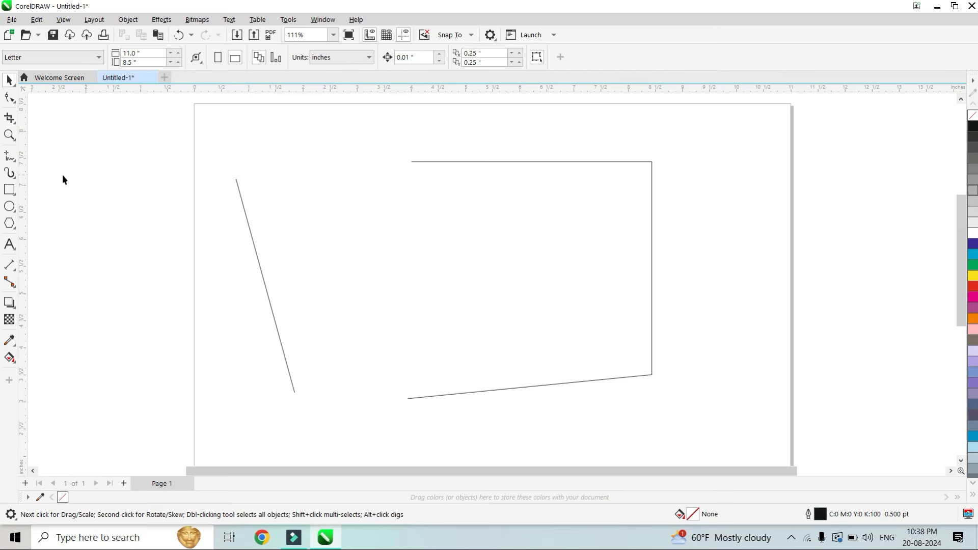
Delete both the slanted line and the open three-sided shape from the page.
click(461, 162)
key(ctrl+a)
key(Delete)
Draw a rectangle about 4.552 × 3.311 inches on the upper-left part of the page and convert it to curves.
click(9, 189)
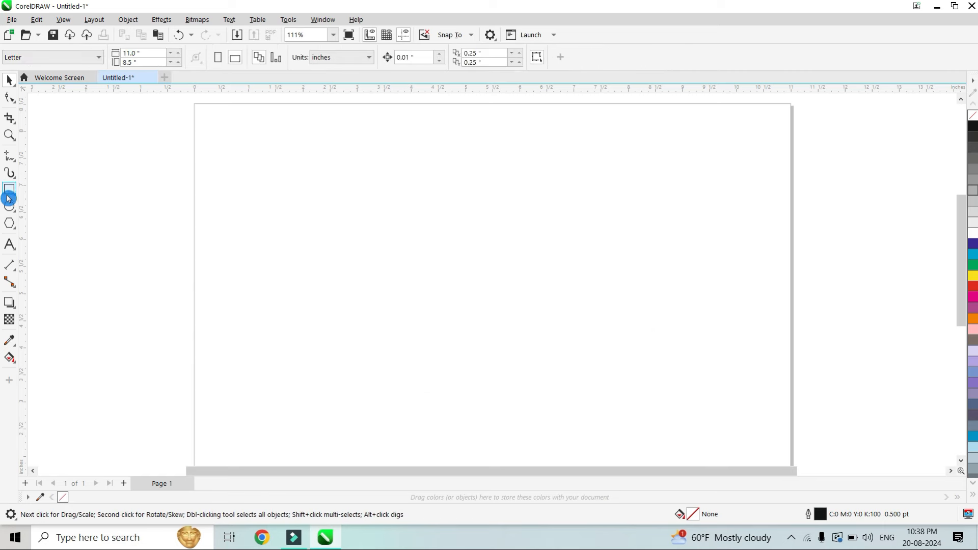
drag(285, 164, 448, 311)
drag(497, 332, 533, 343)
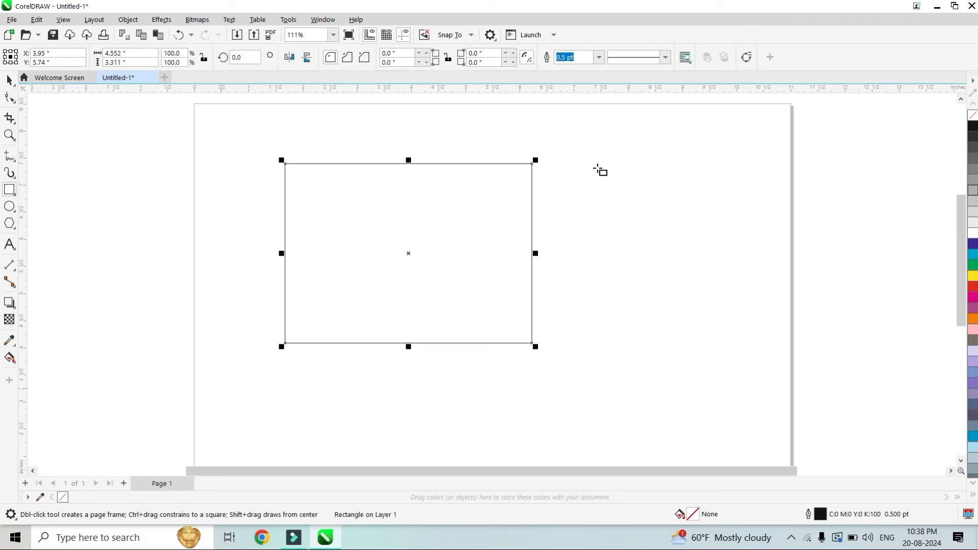
click(737, 65)
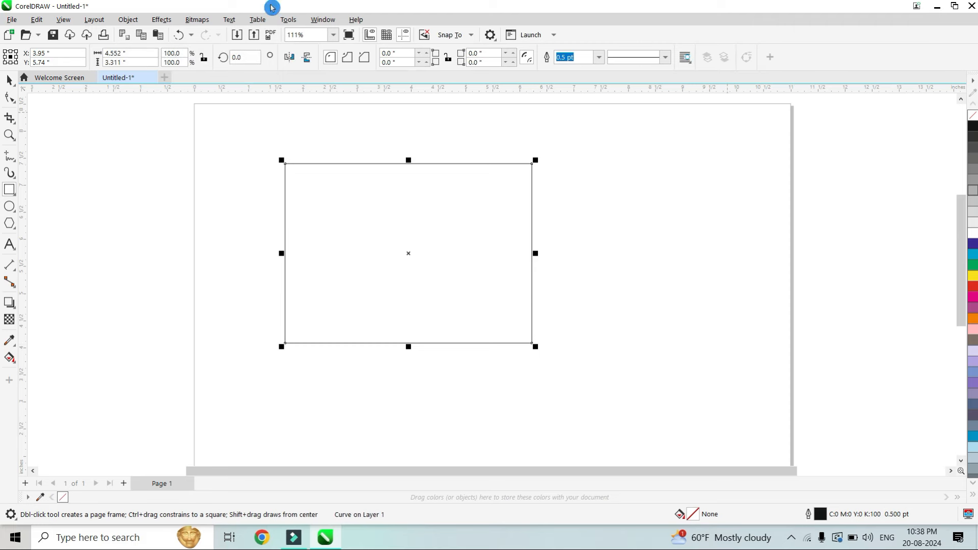
Break the rectangle's path at its top-right node and pull the right edge's freed end about 1.32 inches outward.
click(12, 102)
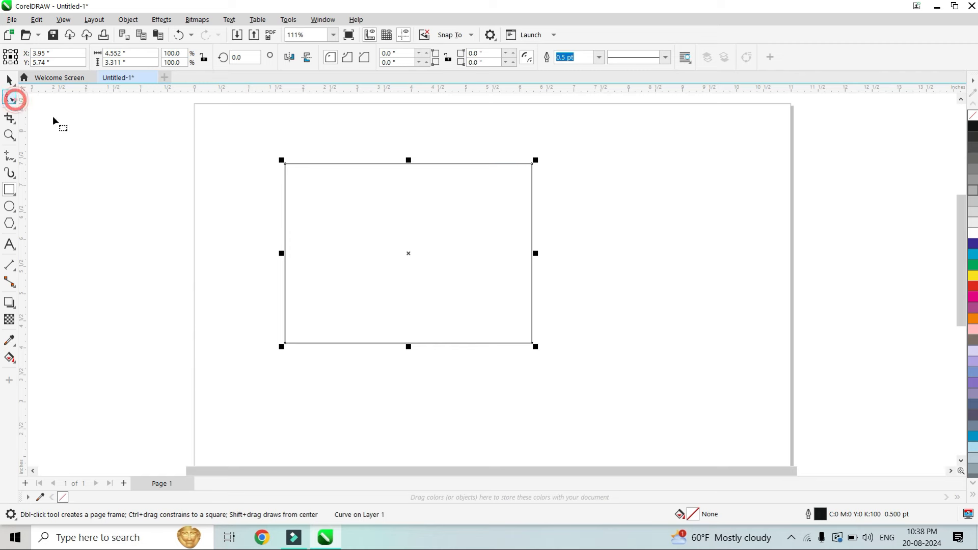
click(260, 60)
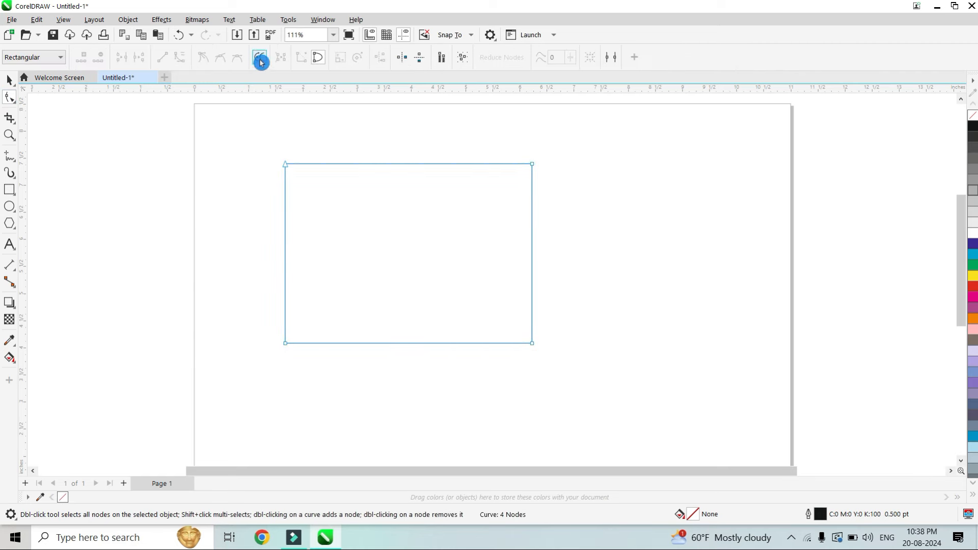
click(300, 66)
click(532, 163)
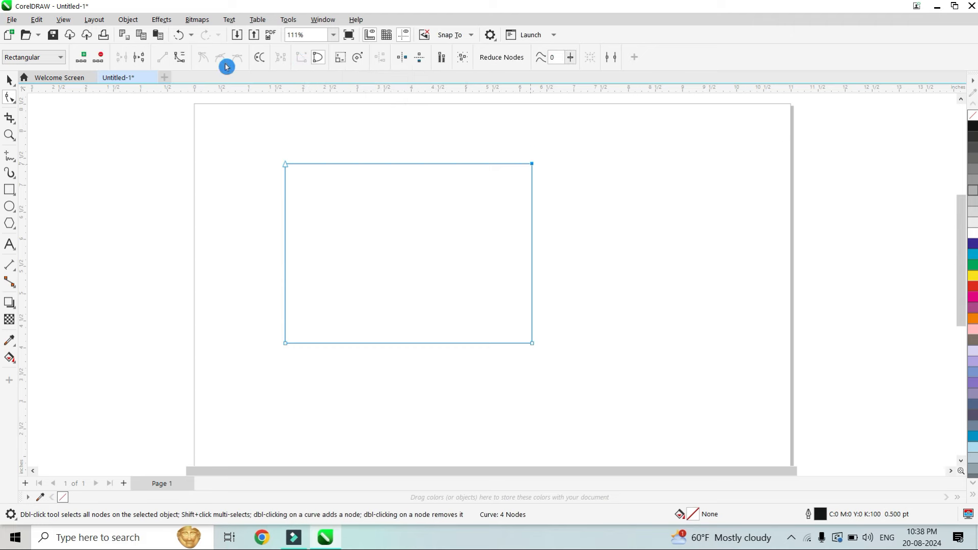
click(140, 57)
drag(532, 163, 603, 179)
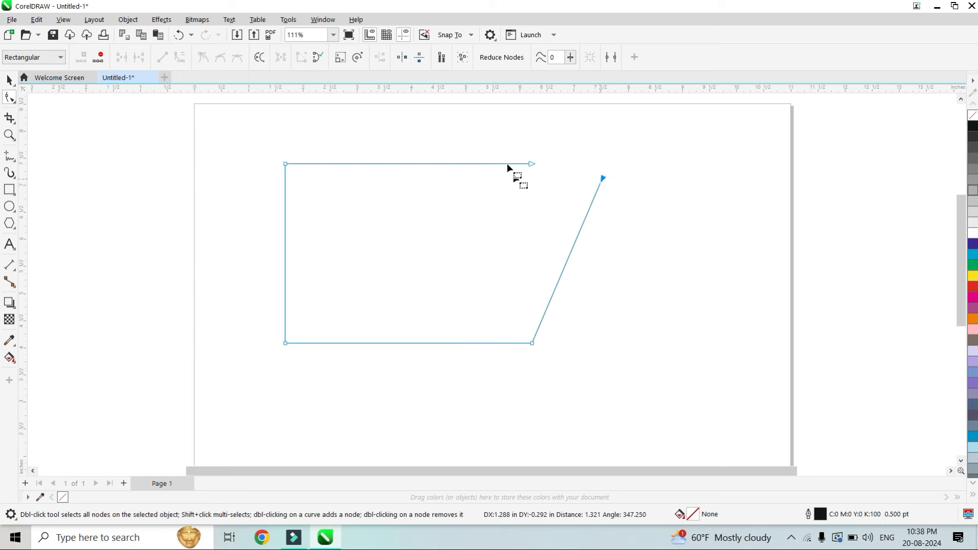
Select the two open end nodes and close the gap between them with a straight segment using Extend Curve to Close.
drag(480, 133, 669, 235)
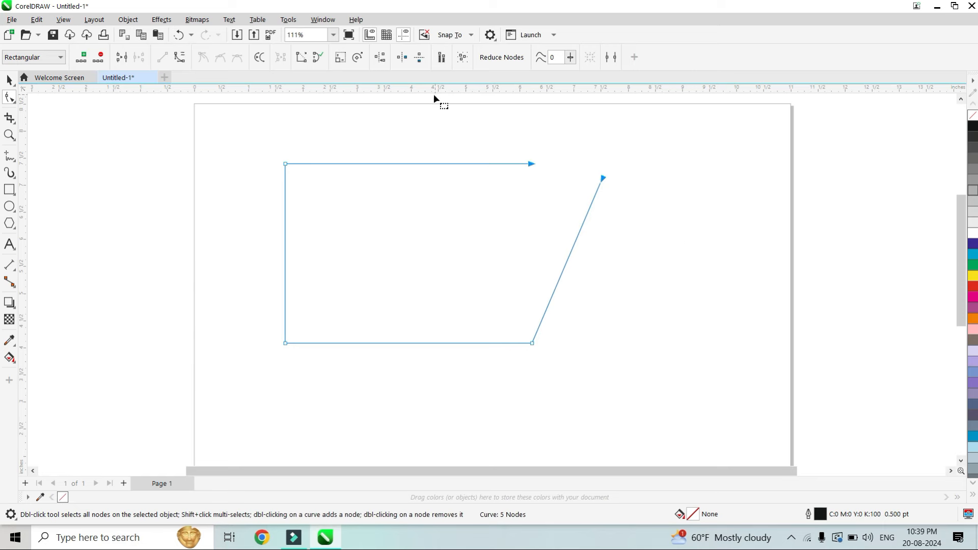
click(307, 61)
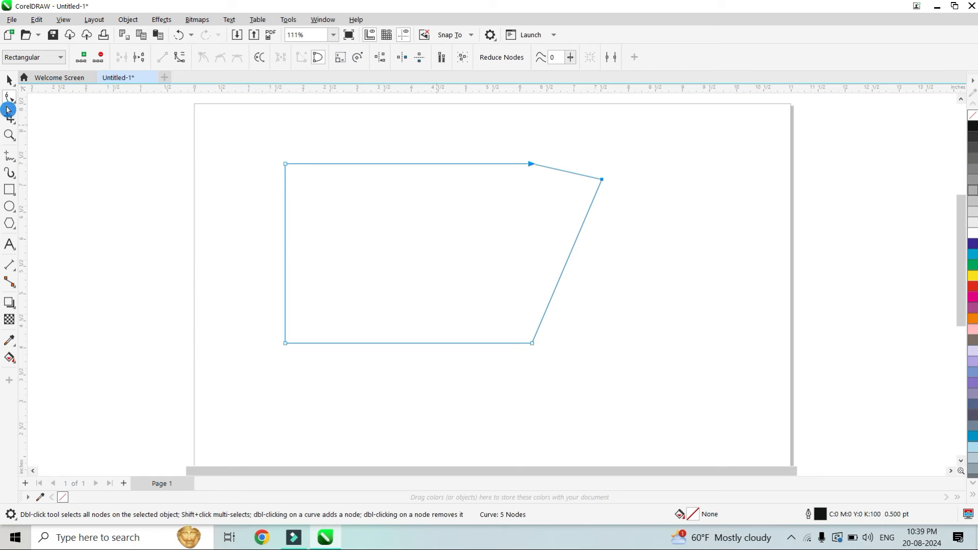
Delete the closed five-node shape.
click(9, 80)
key(space)
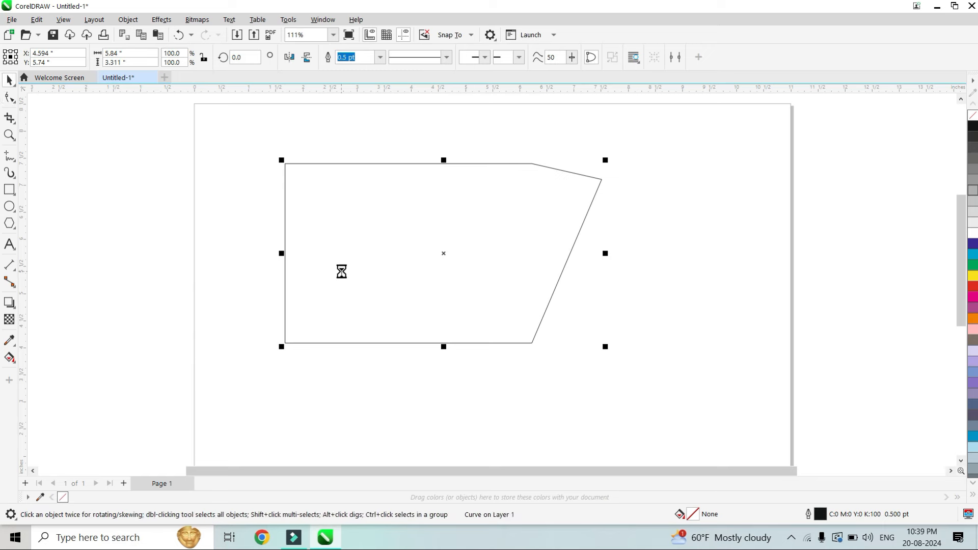
key(Delete)
Draw a rectangle about 6.583 × 3.856 inches and convert it to curves for node editing.
click(9, 189)
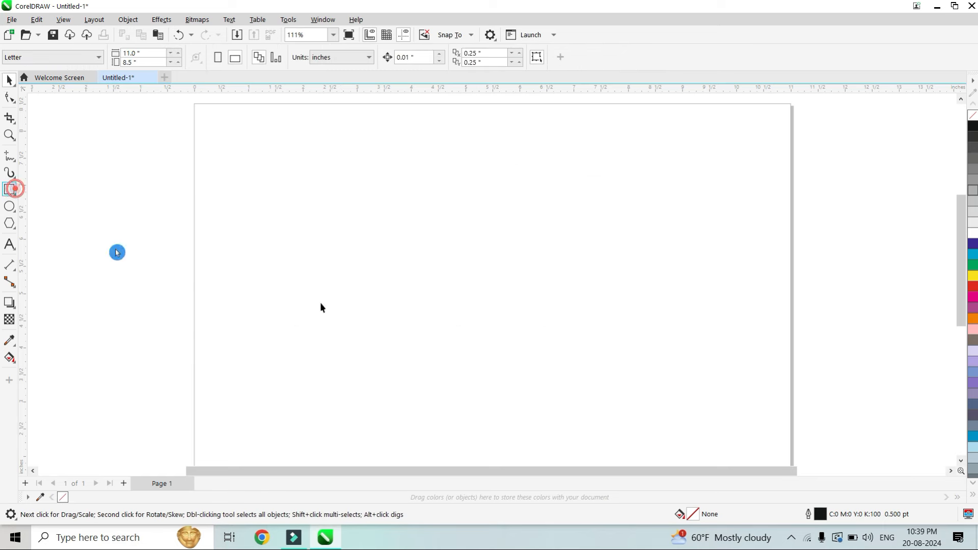
click(285, 159)
drag(522, 331, 643, 368)
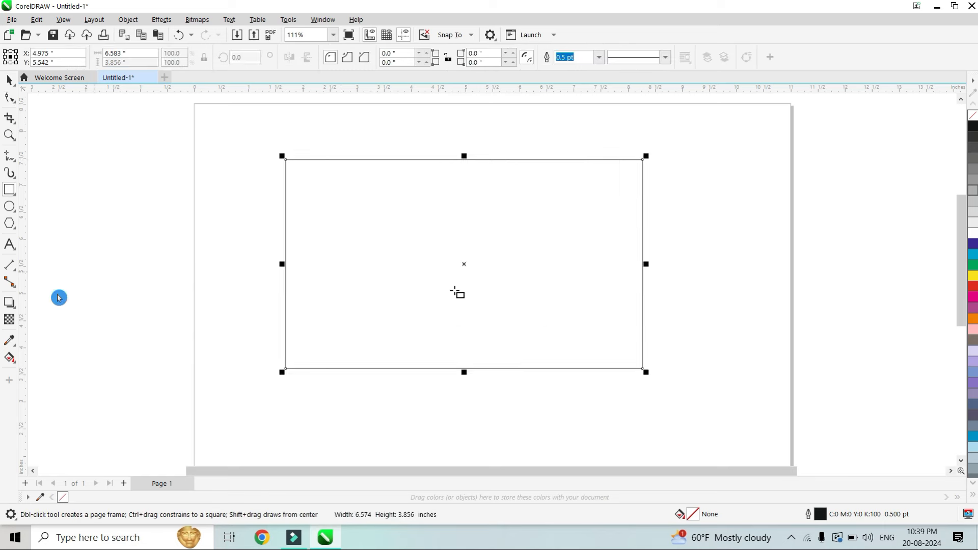
click(751, 63)
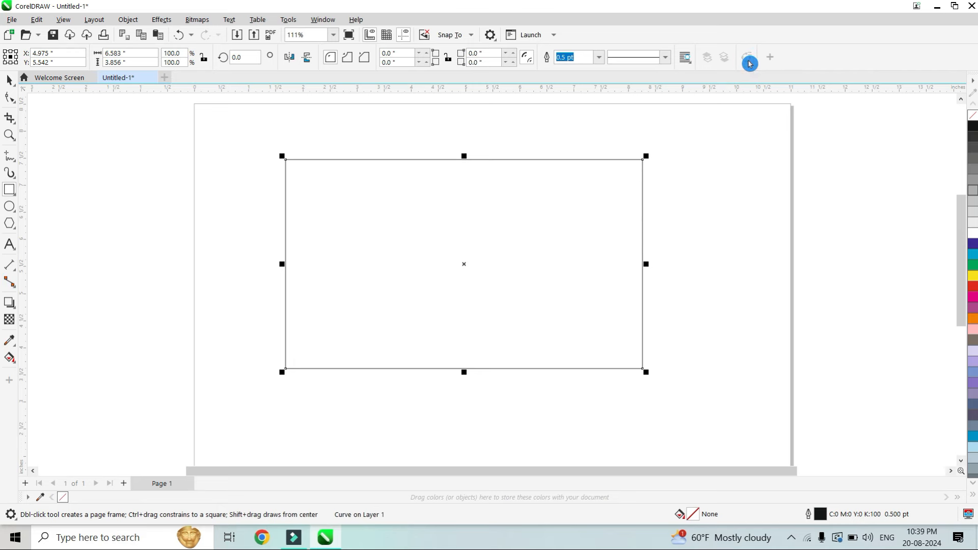
click(12, 105)
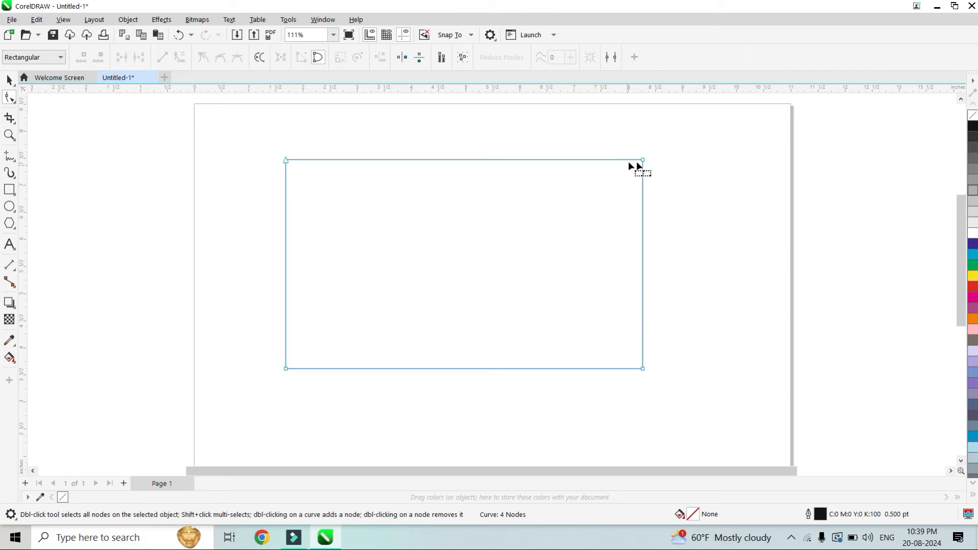
Try selecting all of the rectangle's nodes and shifting its bottom edge slightly, and undo the shift.
drag(706, 162, 641, 160)
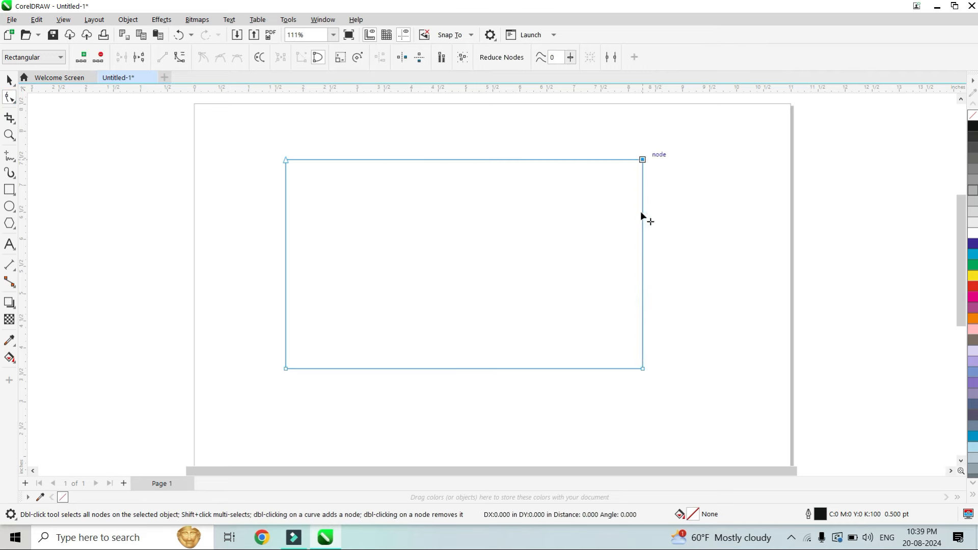
click(640, 259)
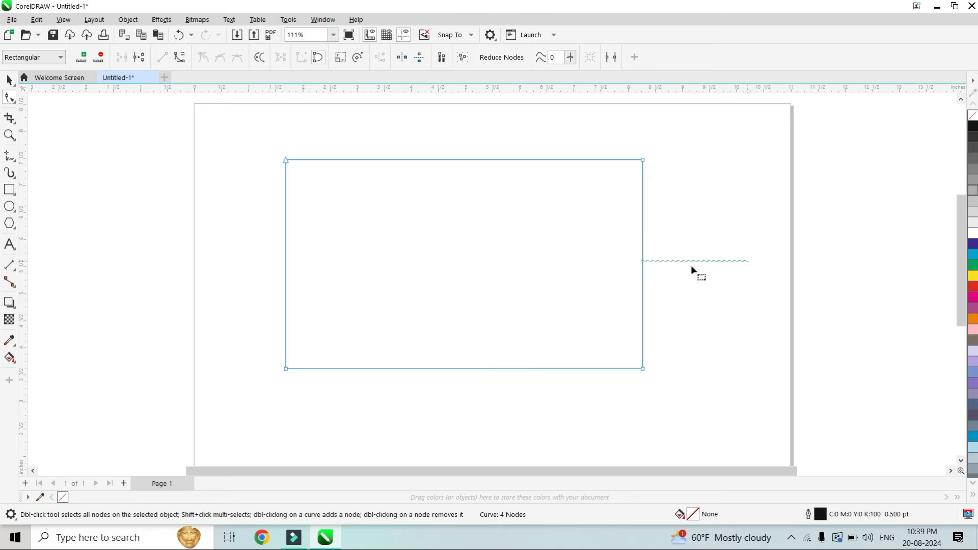
drag(226, 143, 675, 401)
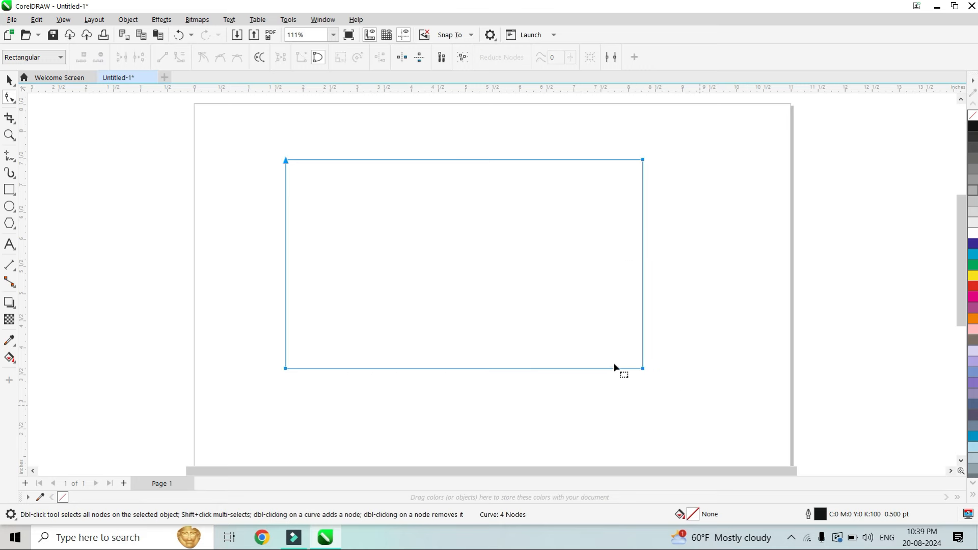
mouse_move(603, 368)
mouse_down()
mouse_move(681, 376)
mouse_move(550, 385)
mouse_move(656, 381)
mouse_move(596, 368)
mouse_up()
key(ctrl+z)
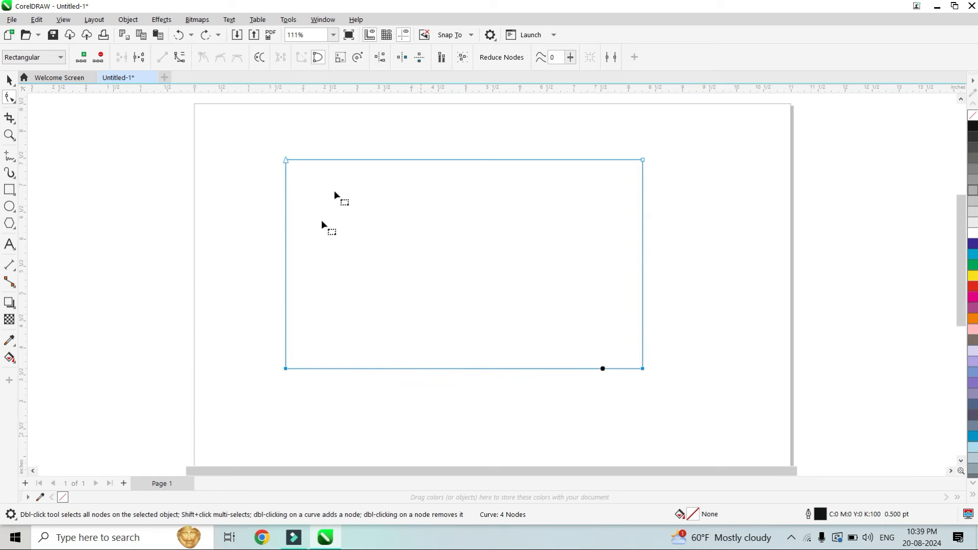
Stretch the rectangle's top-right node outward to the right using Stretch or Scale Nodes.
click(643, 160)
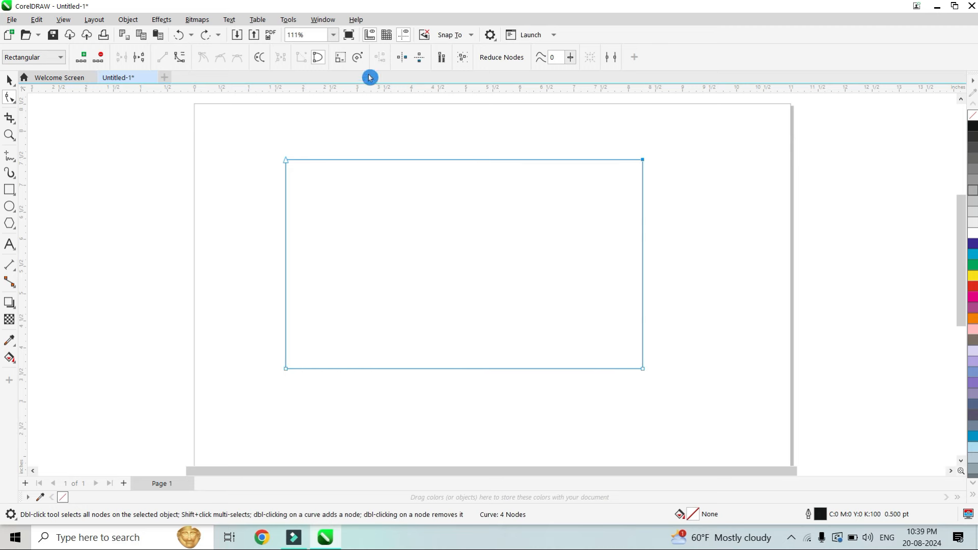
click(341, 60)
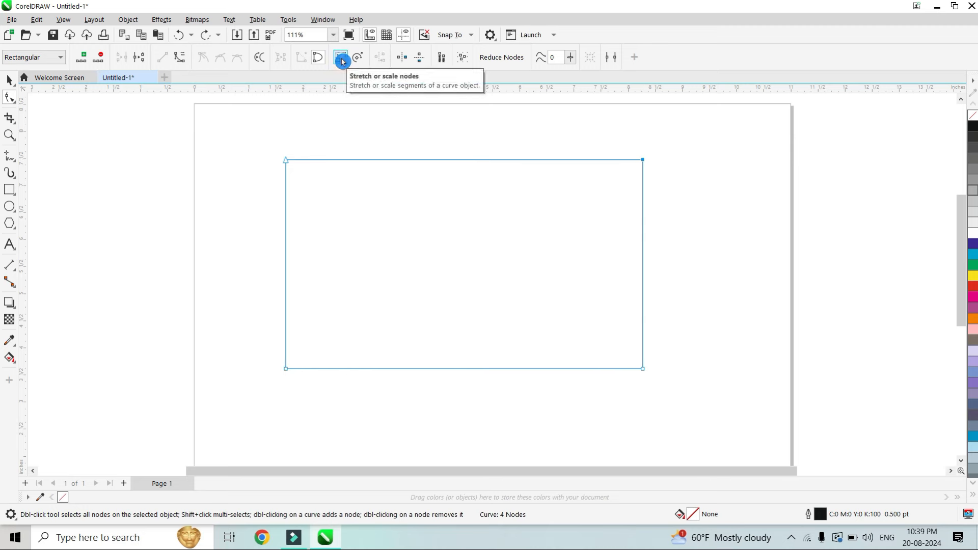
click(342, 60)
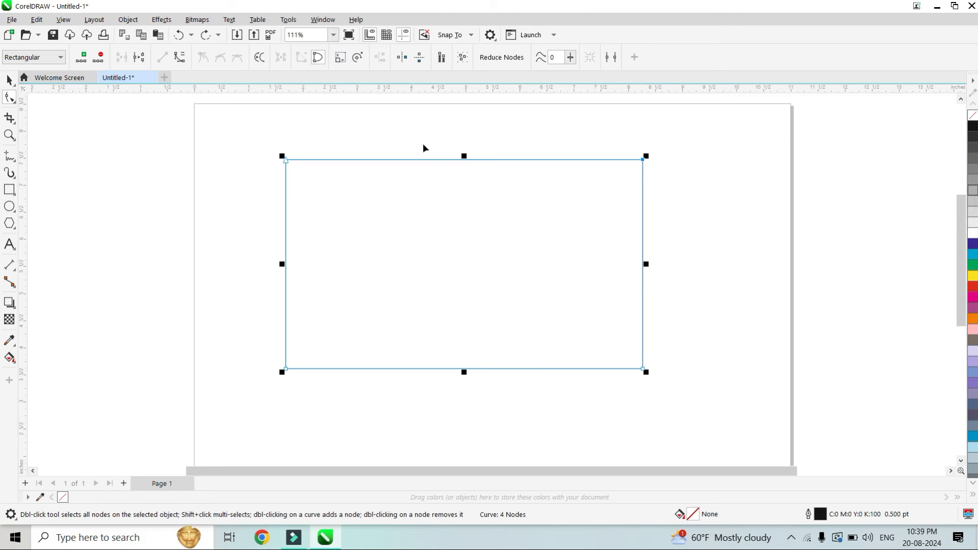
drag(647, 264, 696, 264)
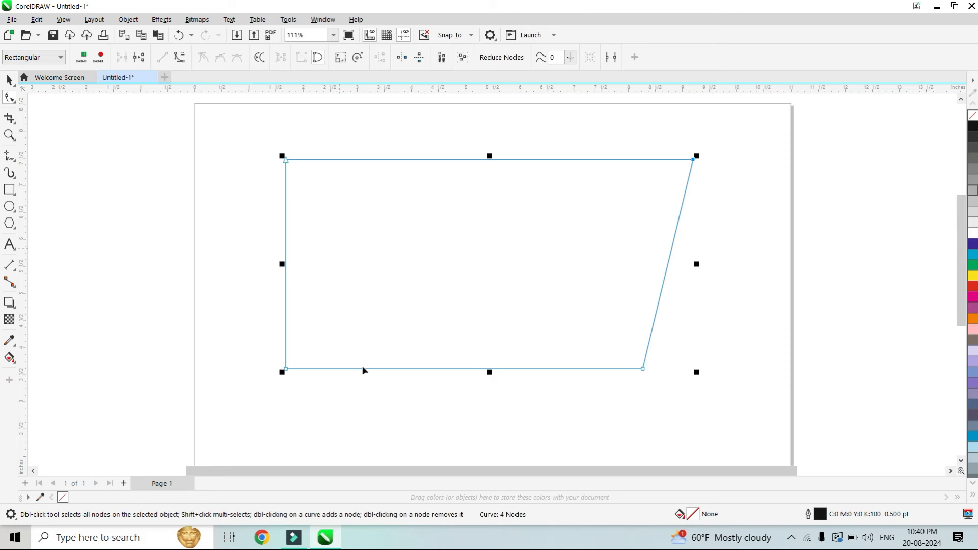
Stretch the shape's bottom-left node outward to the left using Stretch or Scale Nodes.
click(287, 374)
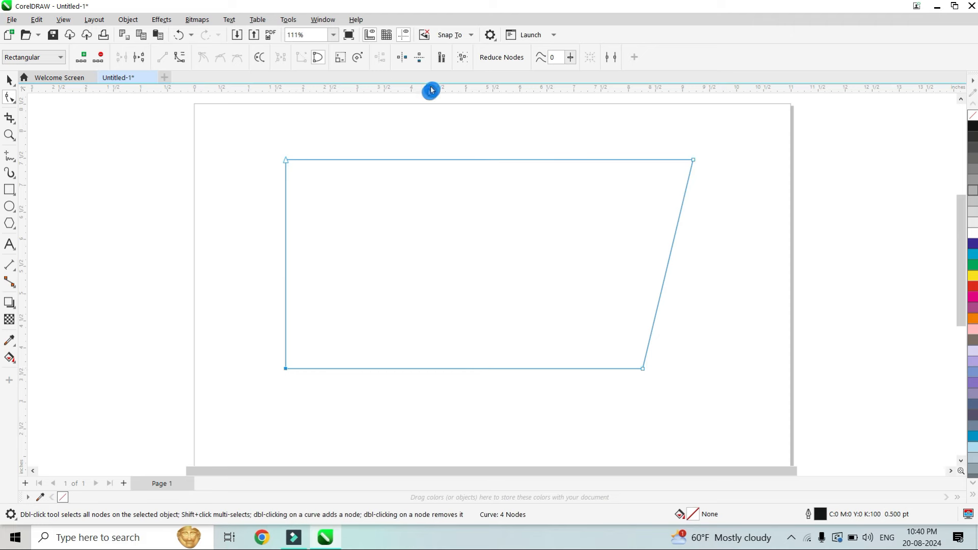
click(340, 60)
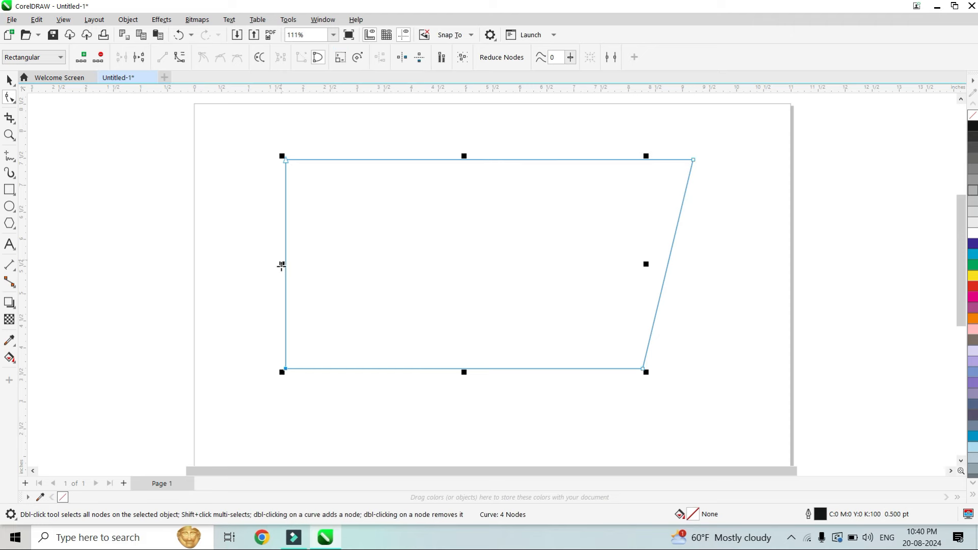
drag(282, 264, 166, 264)
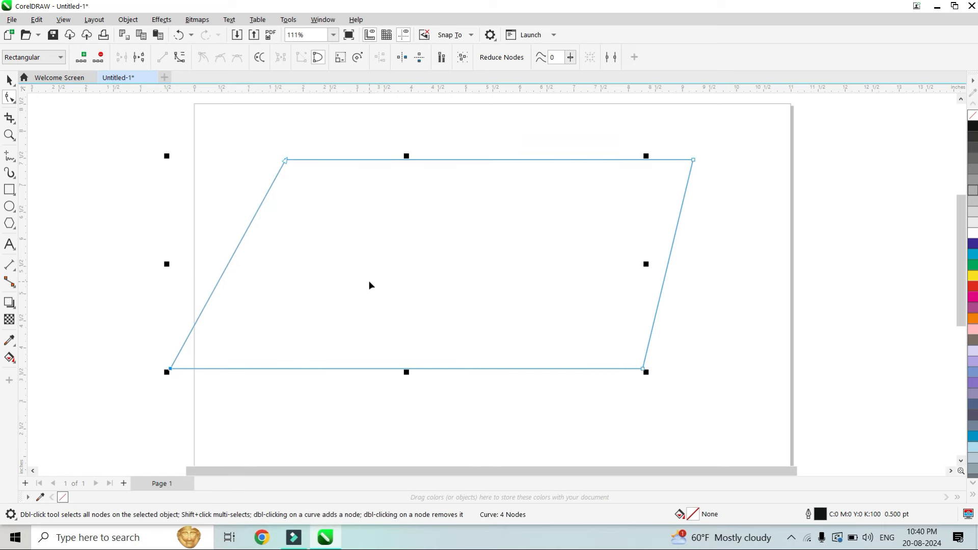
Delete the stretched shape and clear the remaining rectangle from the page.
key(Delete)
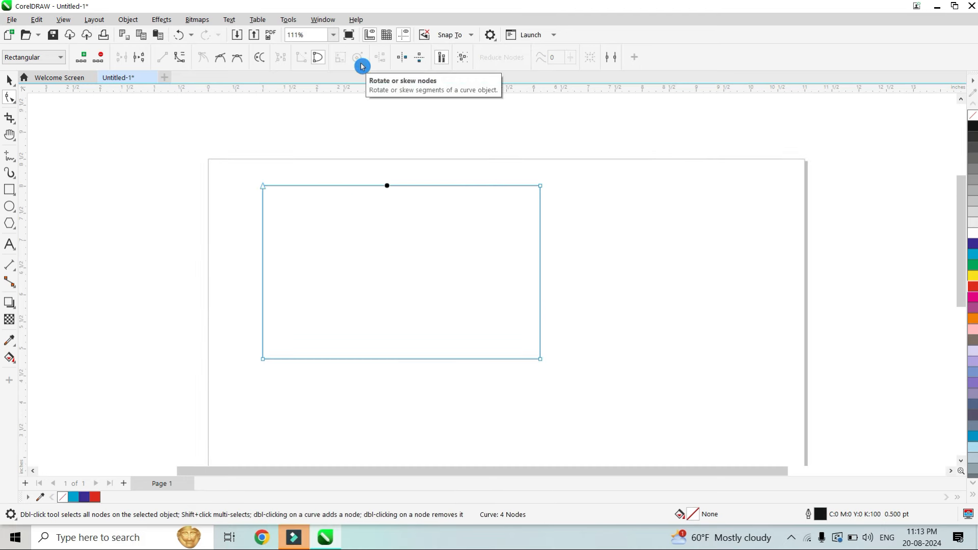
click(11, 81)
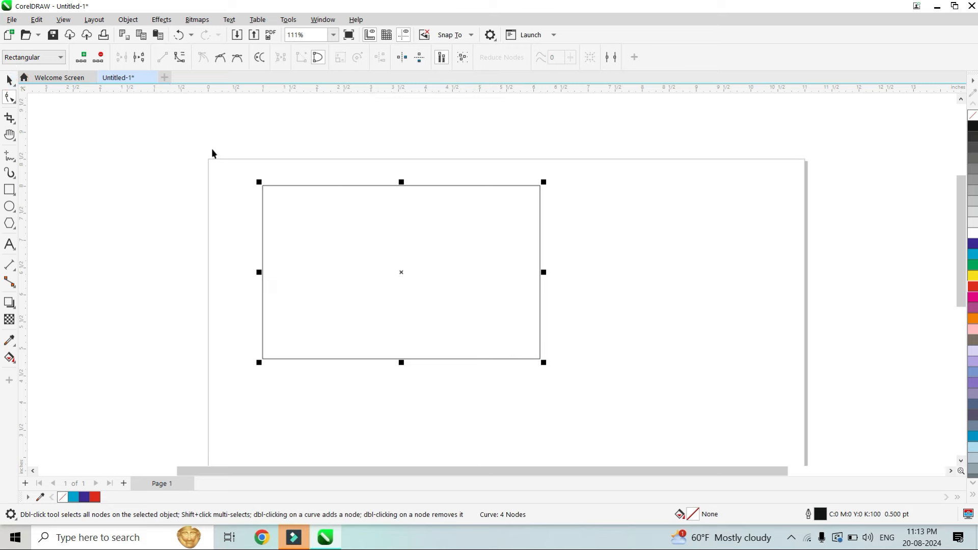
click(351, 190)
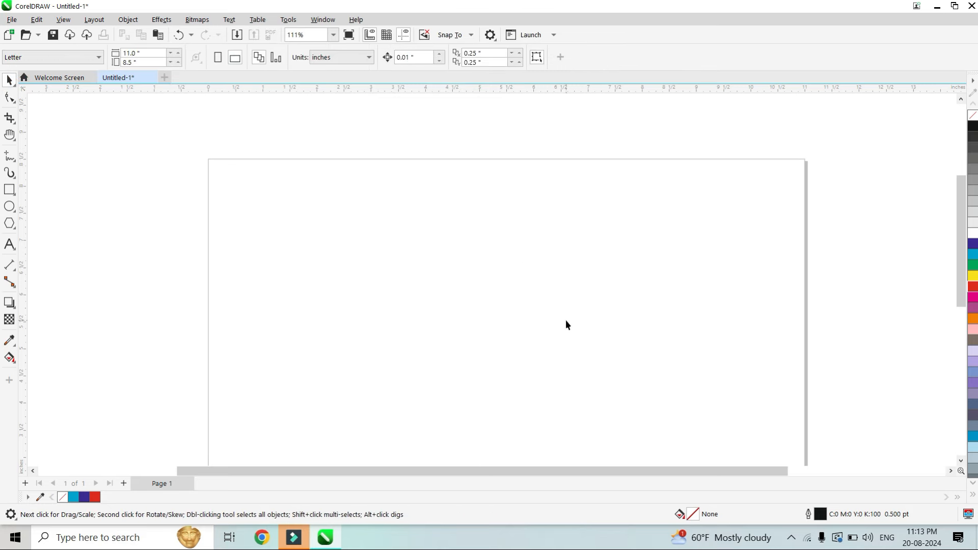
Draw a square about 2.323 × 2.323 inches and convert the object to curves.
click(9, 190)
drag(420, 219, 545, 333)
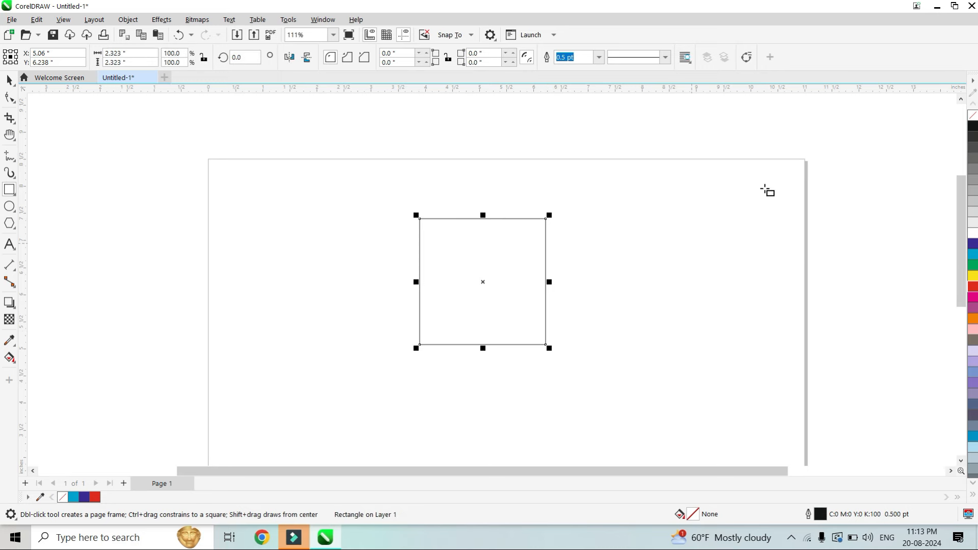
click(746, 59)
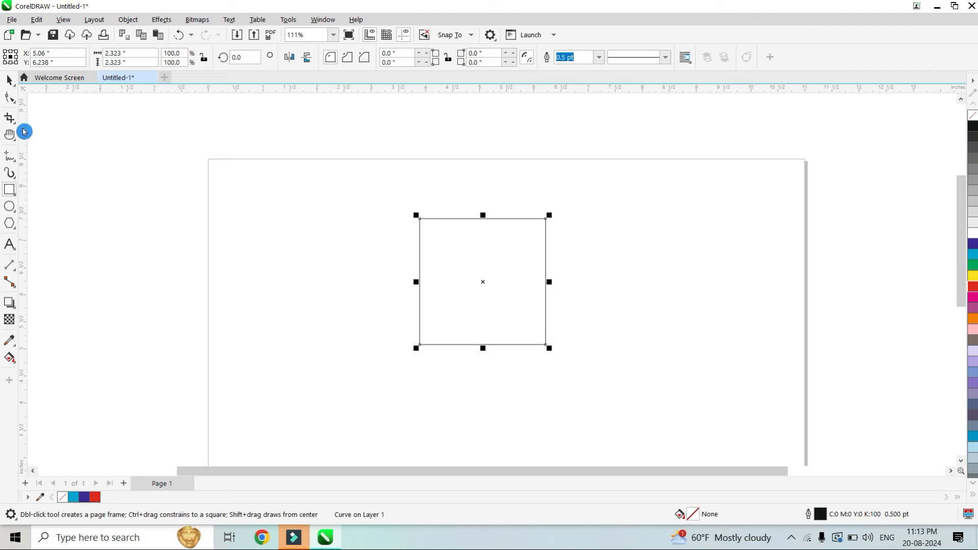
Select all four nodes of the square with the Shape tool and convert its straight segments to curve segments.
click(14, 102)
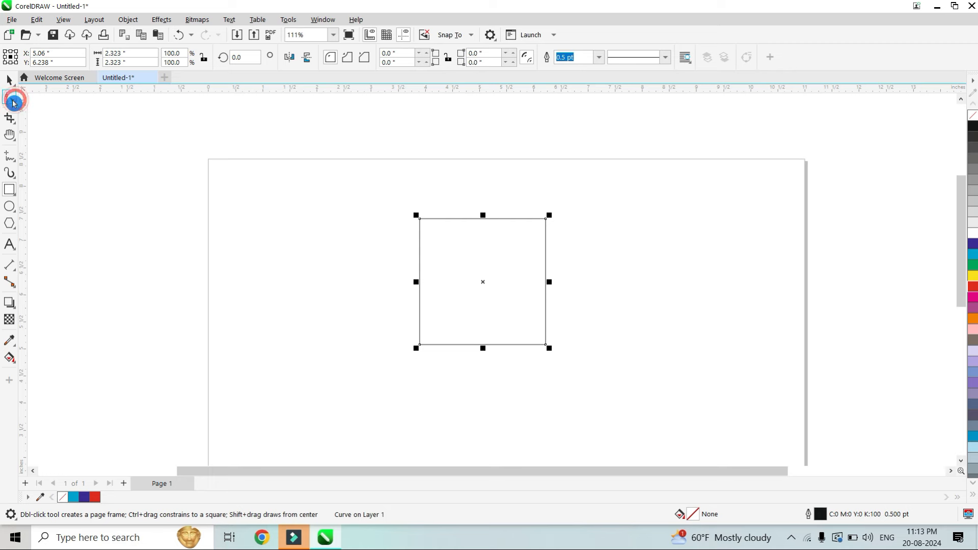
drag(343, 171, 619, 382)
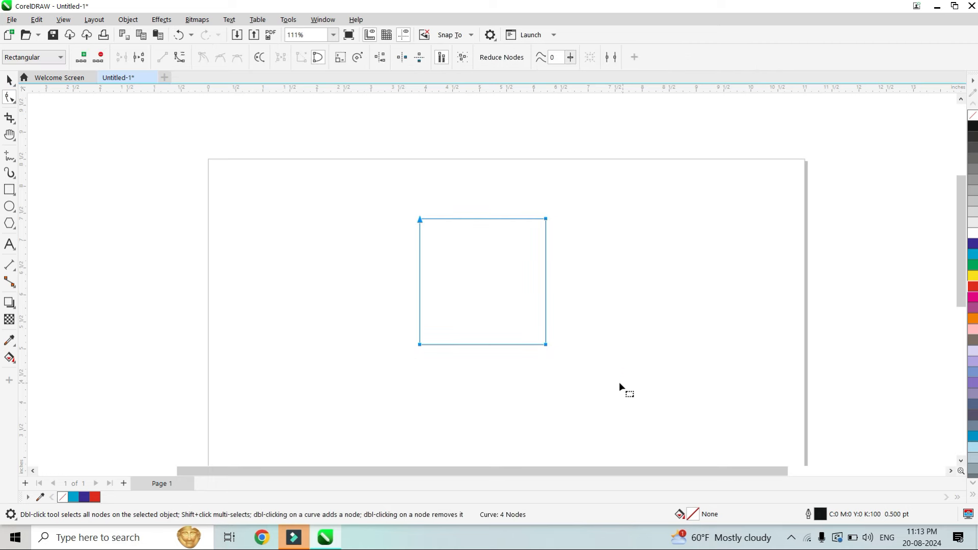
click(180, 61)
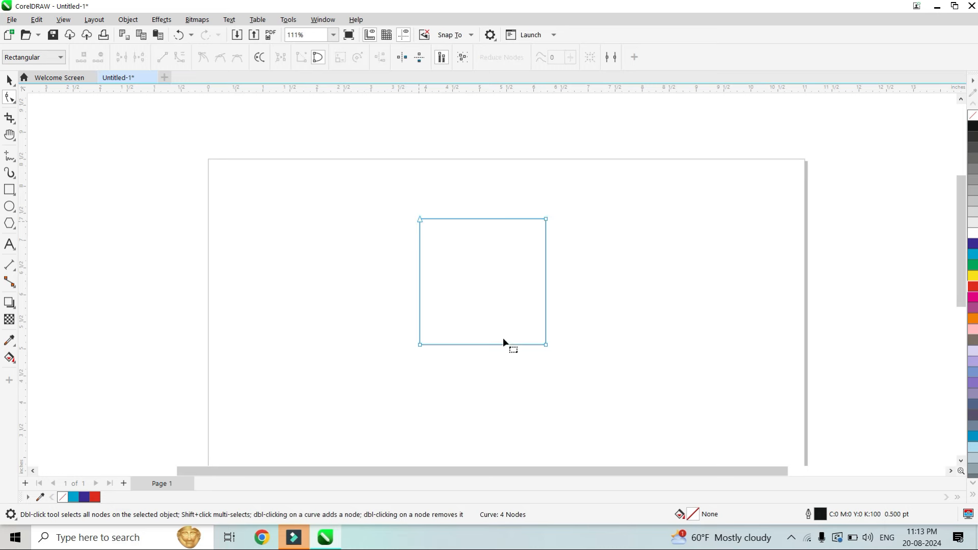
Rotate the square's top-left node half a turn onto the opposite corner using Rotate or Skew Nodes.
click(420, 219)
click(358, 59)
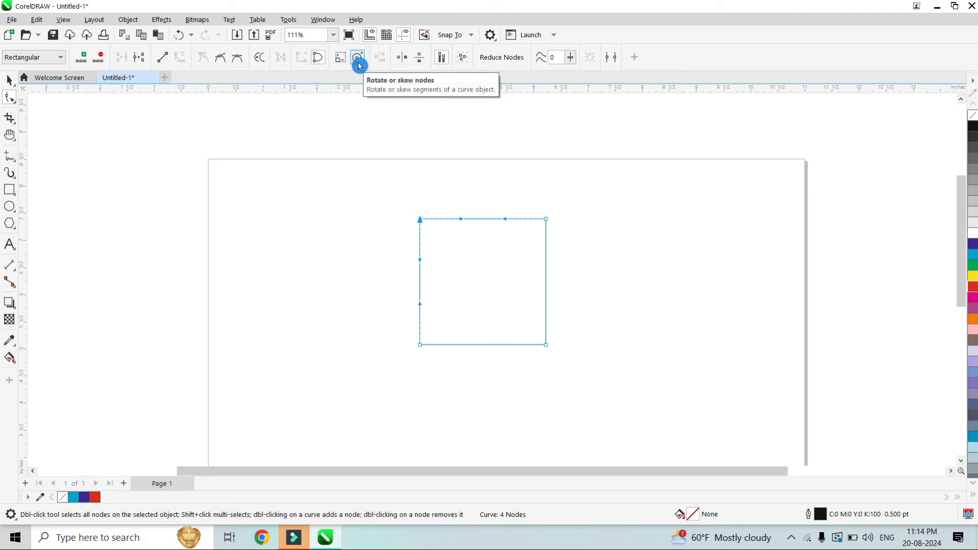
click(358, 60)
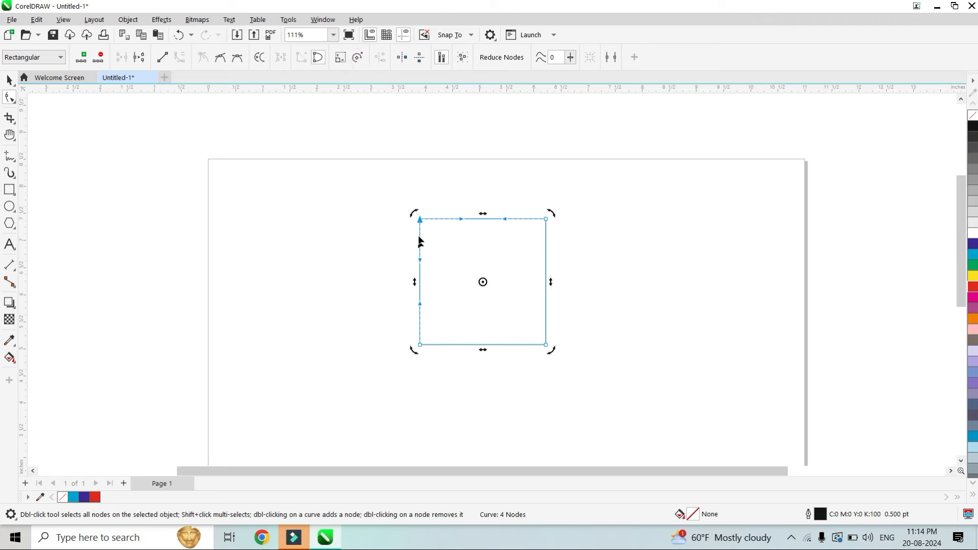
drag(414, 212, 551, 352)
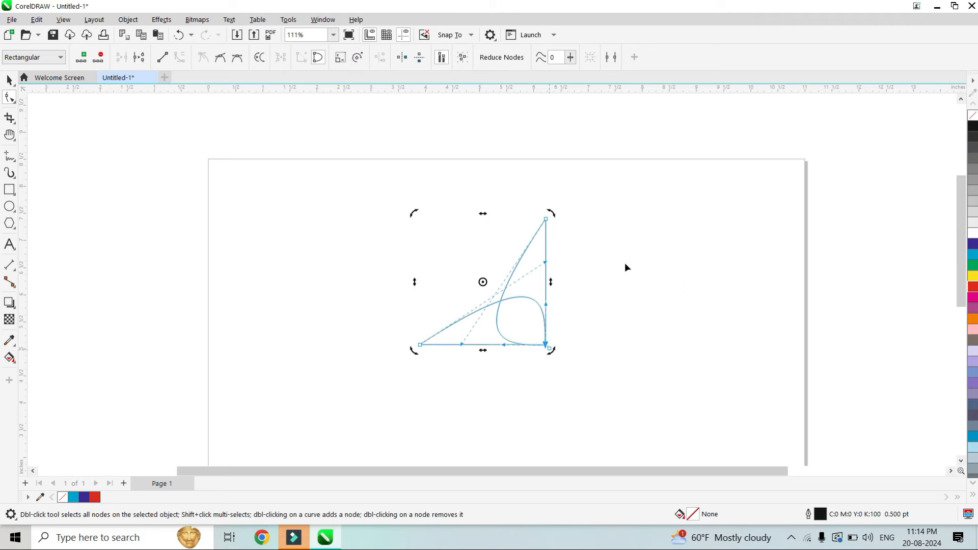
Move the looped shape toward the page's upper-left area and fill it with red.
click(10, 80)
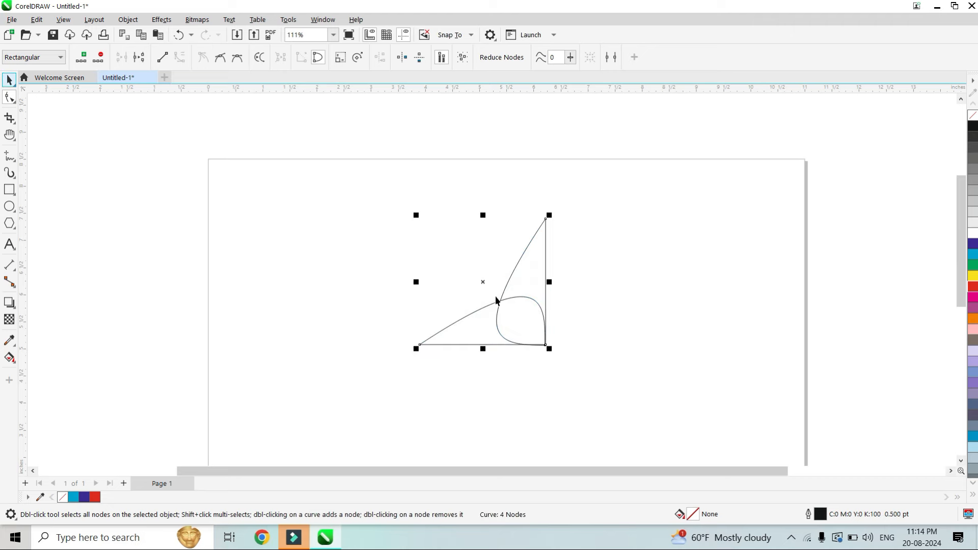
drag(498, 304, 397, 245)
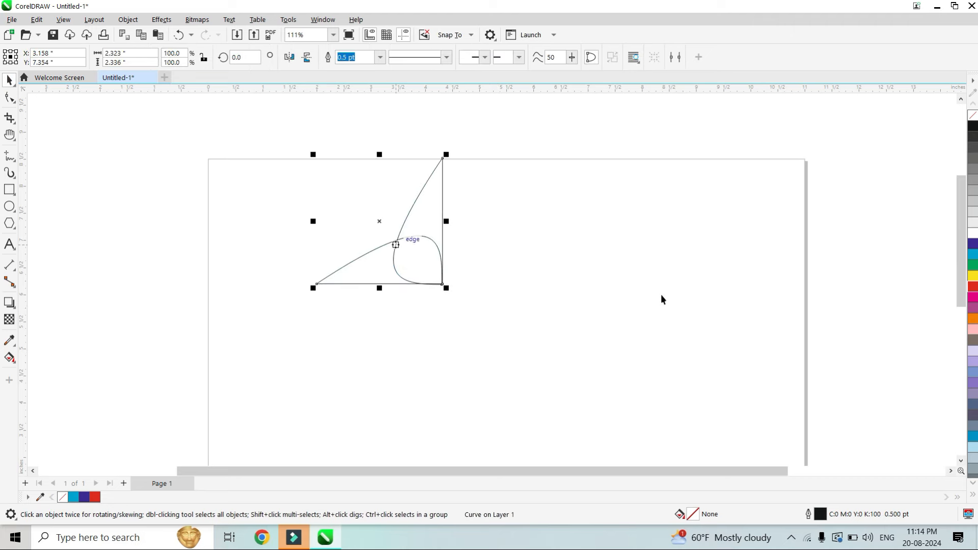
click(973, 291)
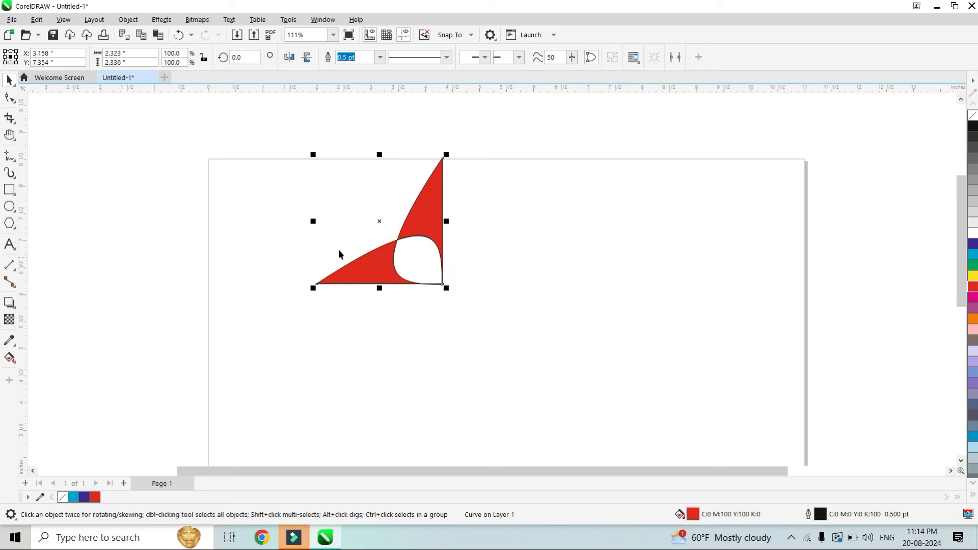
Mirror a copy of the red shape to the right, and mirror copies of both halves downward to form a four-petal figure.
drag(311, 221, 478, 232)
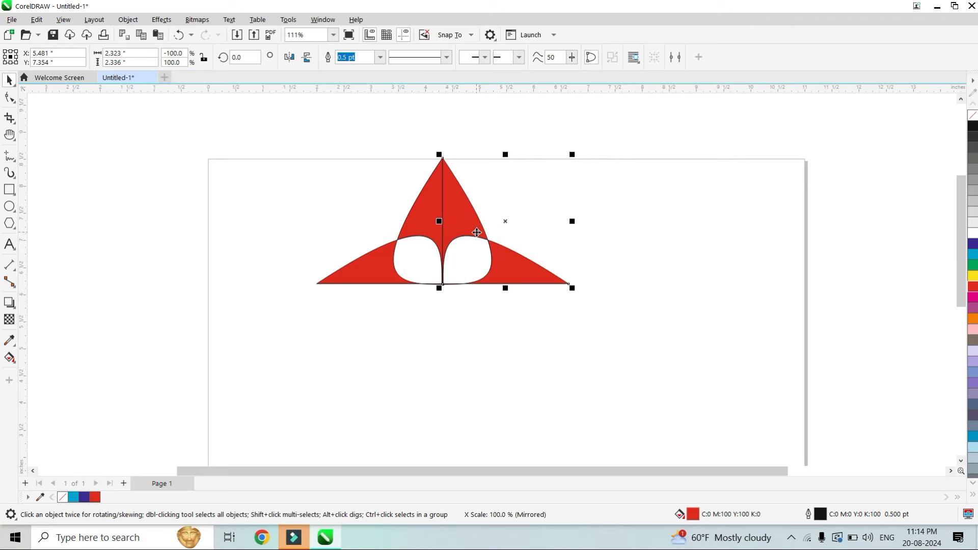
shift+click(421, 225)
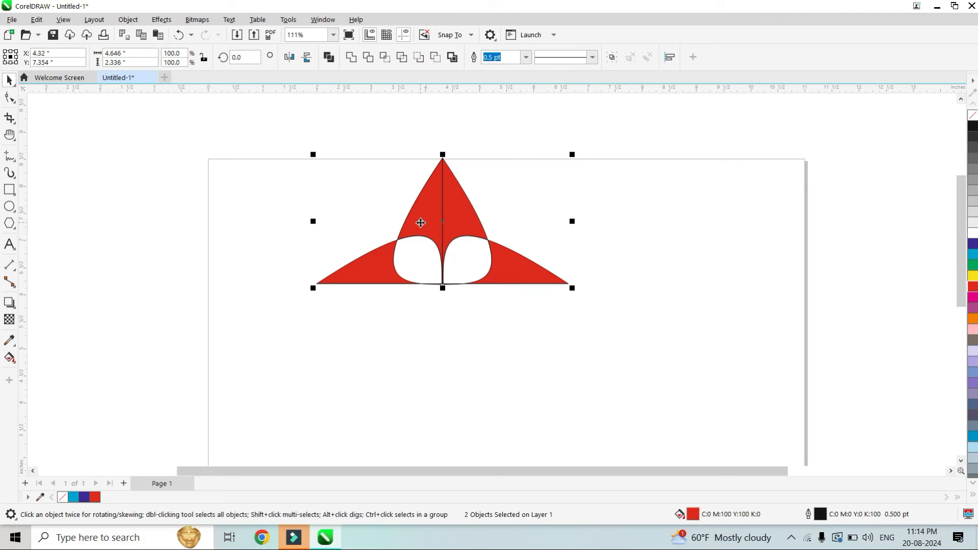
drag(442, 152, 449, 313)
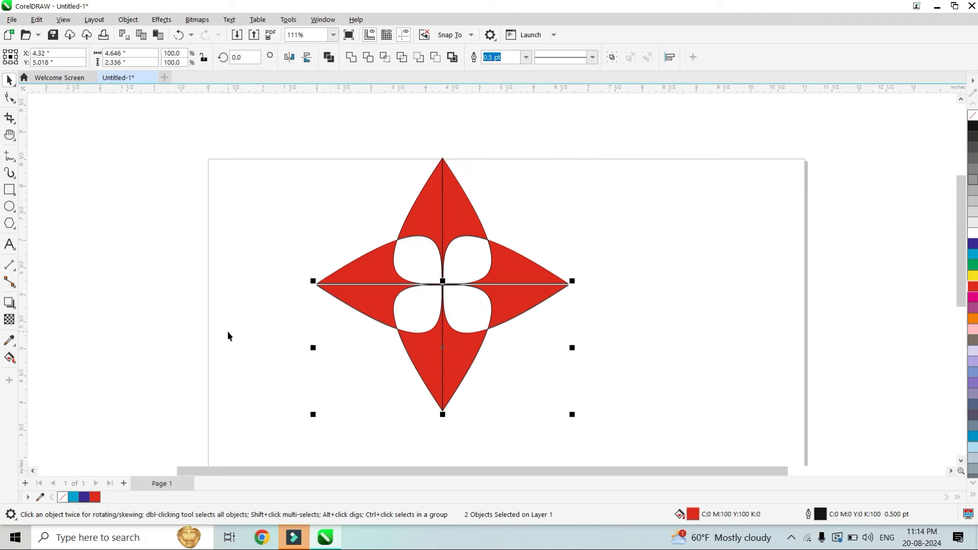
Delete the four-petal figure and draw a rectangle about 4.082 × 3.414 inches, converted to curves for node editing.
key(Delete)
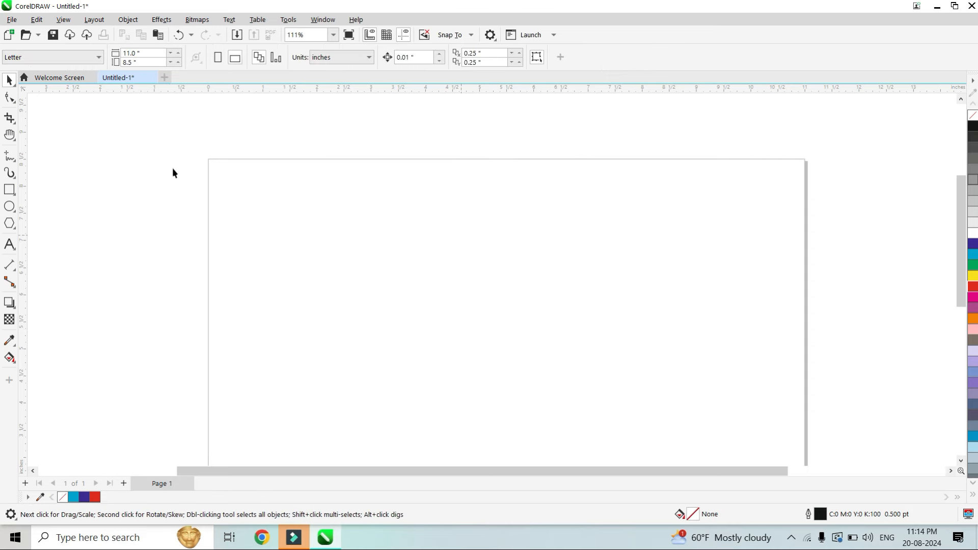
click(14, 191)
drag(368, 188, 590, 374)
click(747, 62)
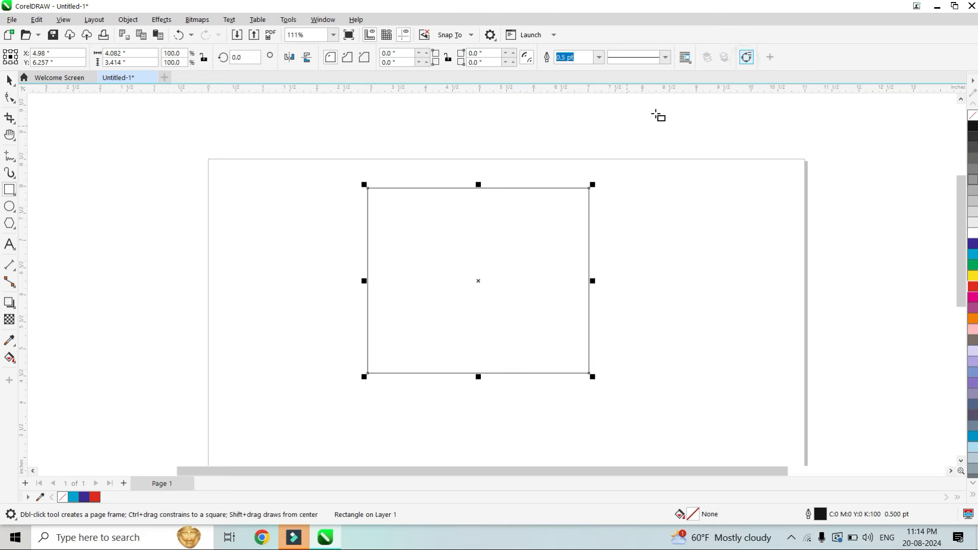
click(13, 103)
click(473, 189)
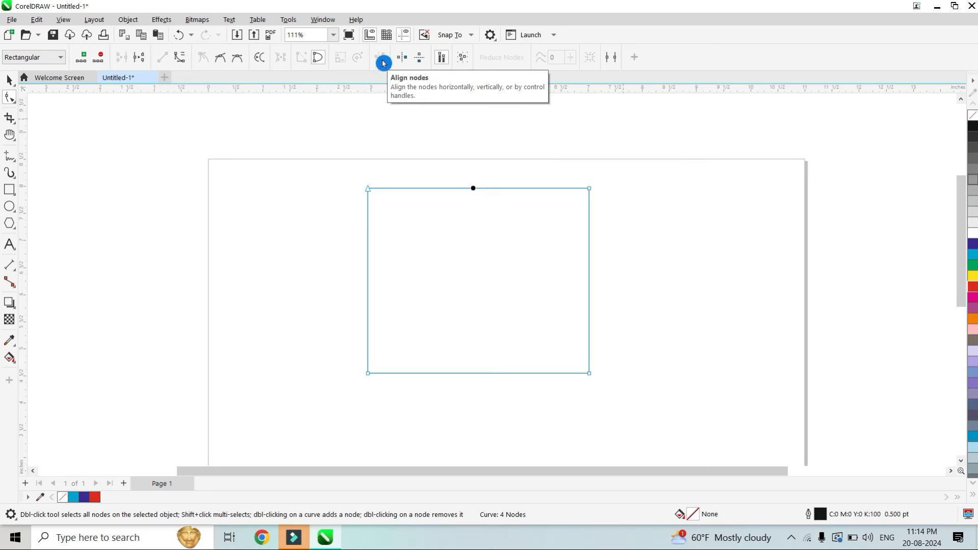
Move the rectangle to the right and stretch its left side outward until it is about 7.11 inches wide.
click(8, 80)
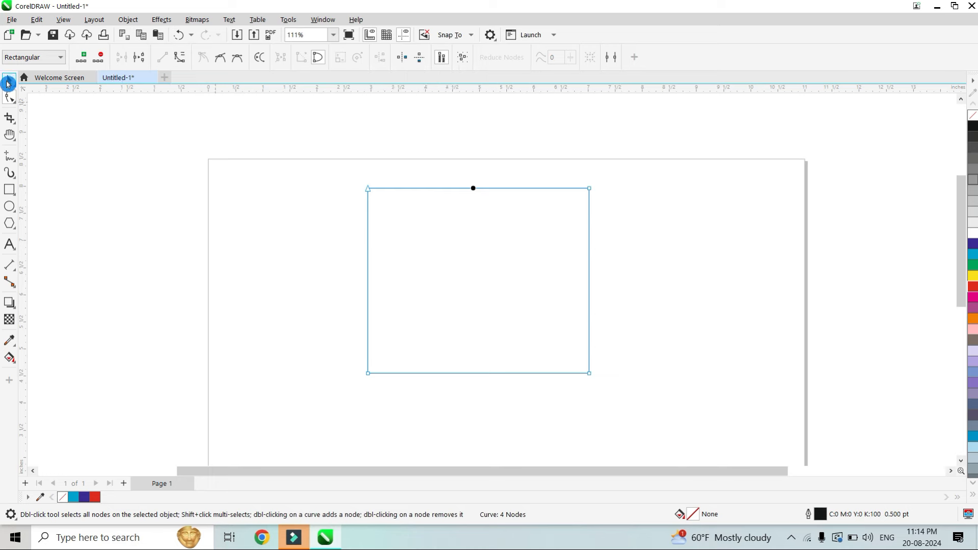
drag(589, 280, 698, 284)
click(451, 276)
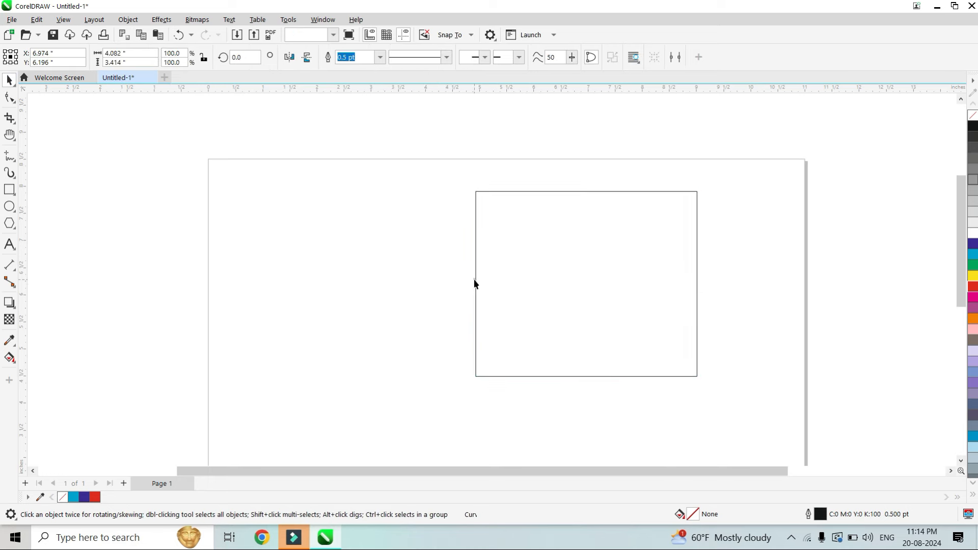
click(476, 282)
drag(472, 283, 312, 284)
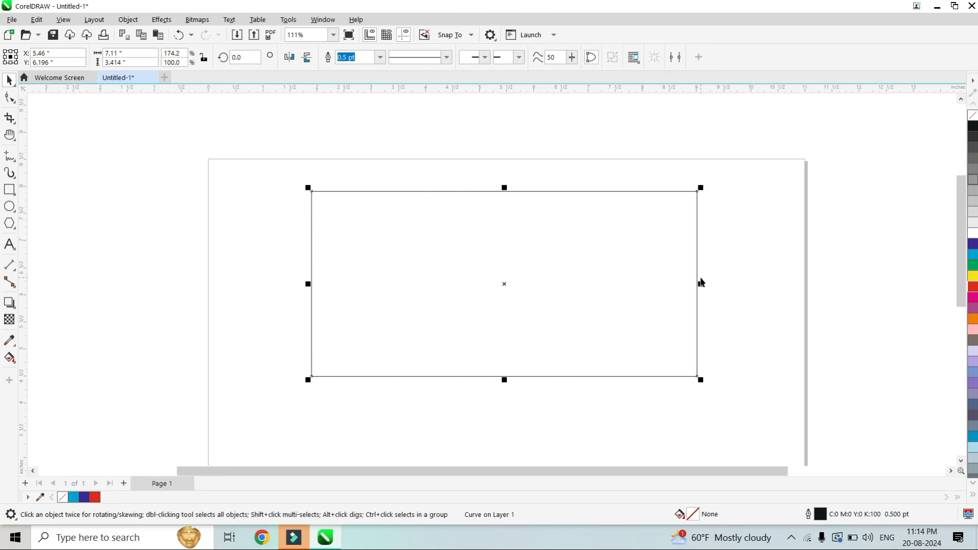
Add two nodes along the rectangle's top edge, pulling the middle one up about 0.715 inches and the right one slightly higher.
click(10, 97)
double_click(508, 191)
drag(508, 191, 505, 151)
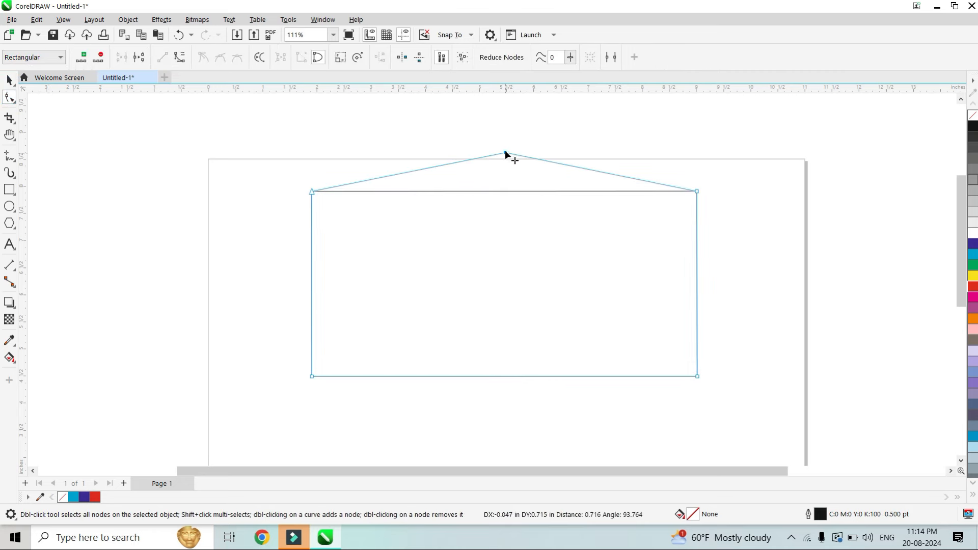
click(627, 176)
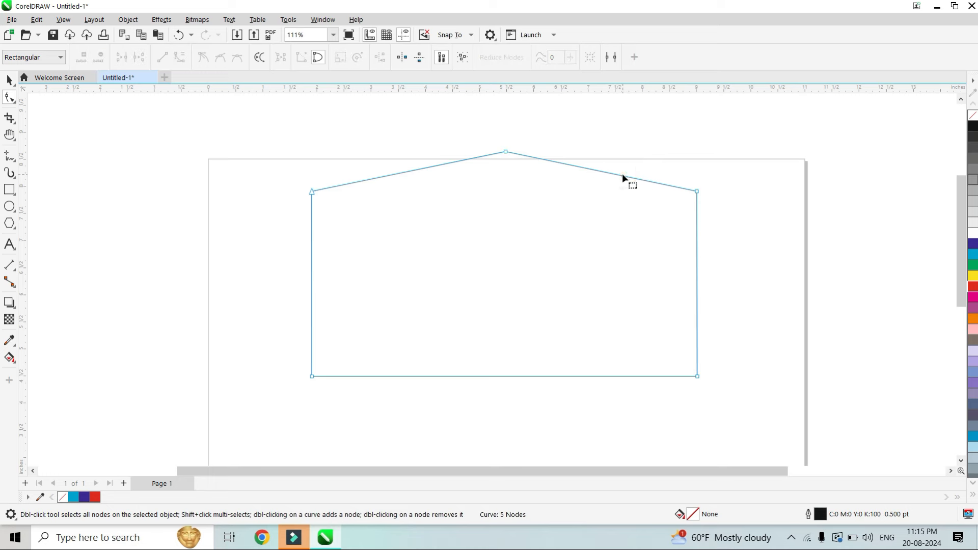
drag(622, 176, 622, 140)
Select all the nodes along the shape's top edge and align them horizontally with only Align Horizontal enabled.
drag(257, 146, 767, 238)
drag(277, 119, 722, 218)
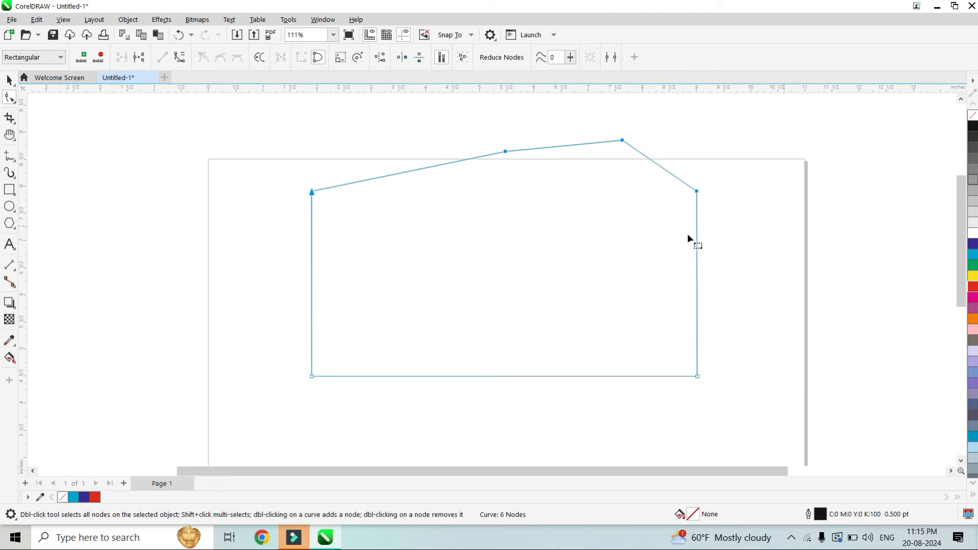
click(382, 64)
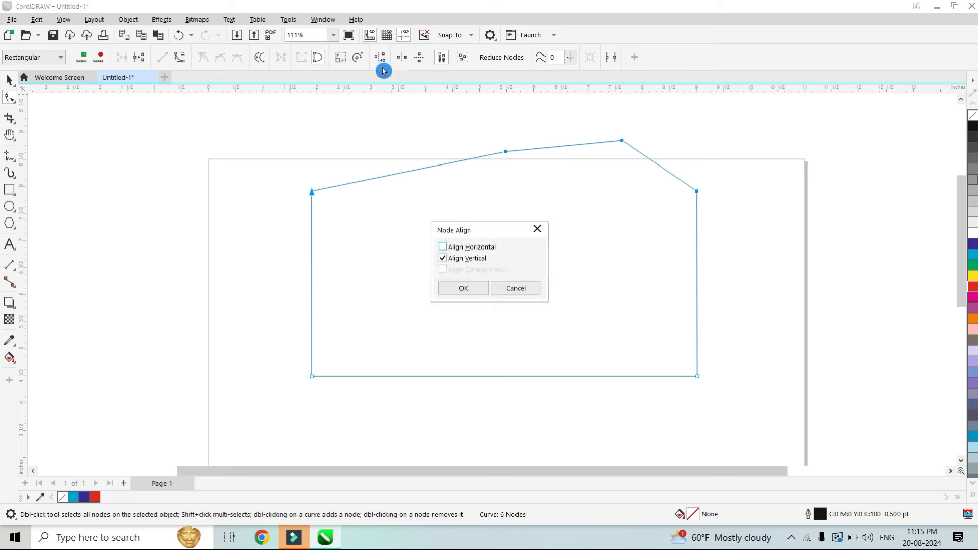
click(443, 260)
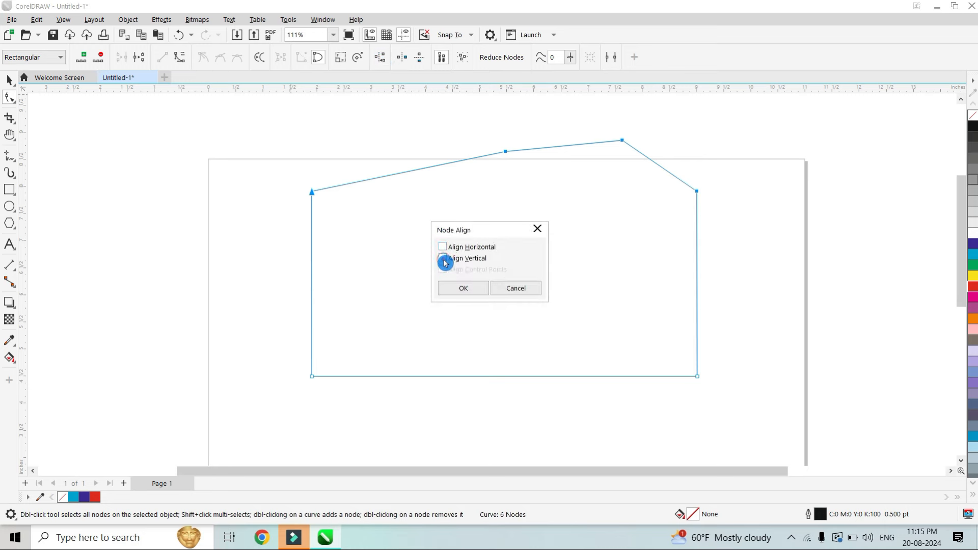
click(444, 249)
click(461, 288)
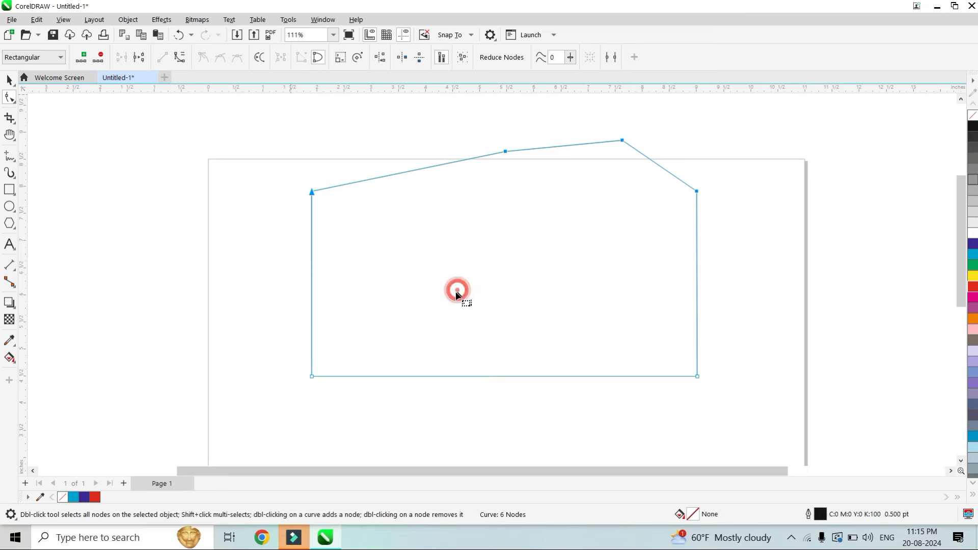
Add two nodes along the shape's left side and pull both outward, the lower one farther than the upper one.
double_click(311, 260)
drag(311, 260, 267, 263)
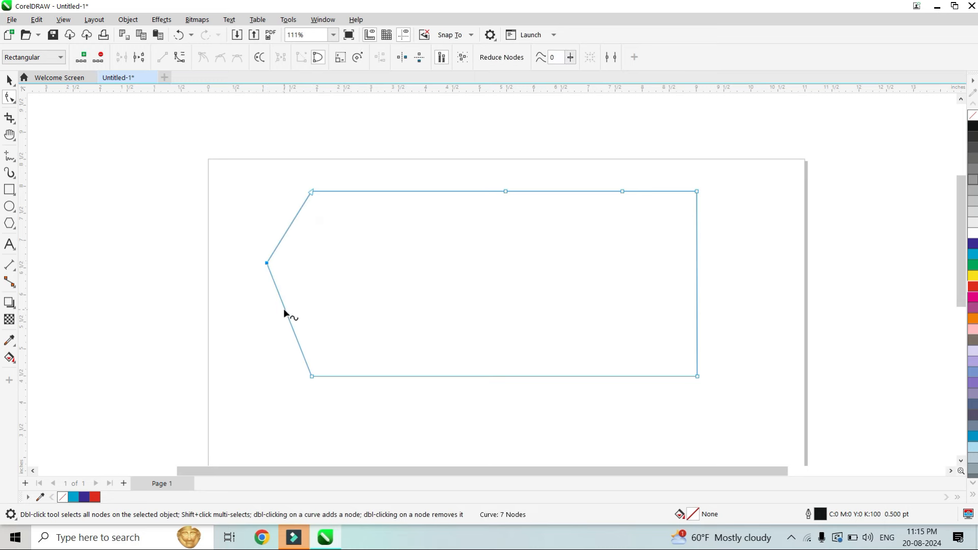
double_click(283, 312)
drag(284, 311, 252, 327)
Select all the nodes on the shape's left side and align them vertically with only Align Vertical enabled.
drag(182, 144, 378, 431)
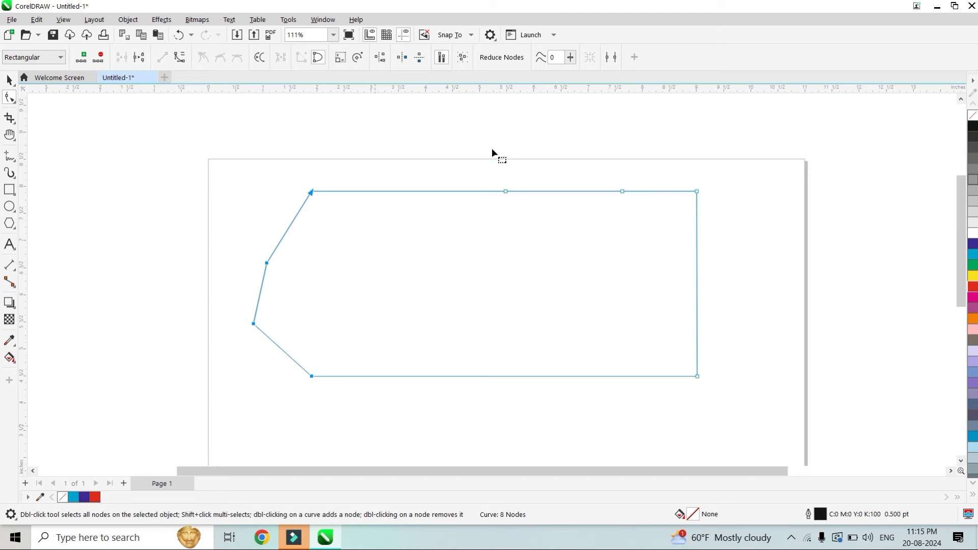
click(383, 57)
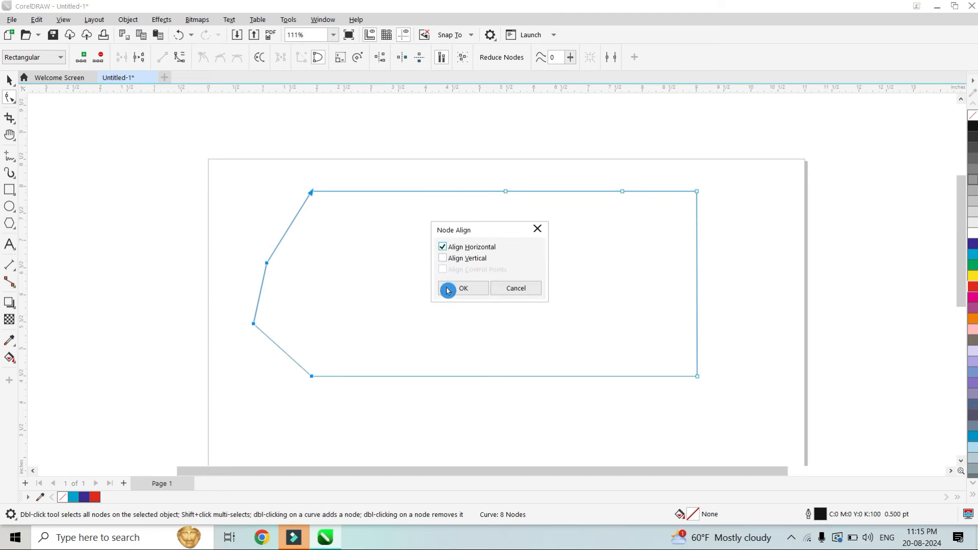
click(444, 259)
click(443, 249)
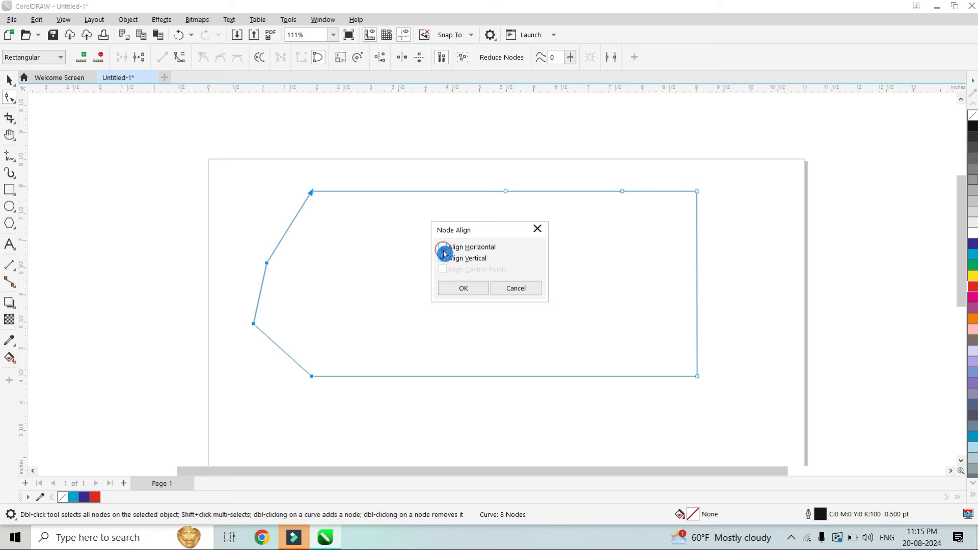
click(448, 288)
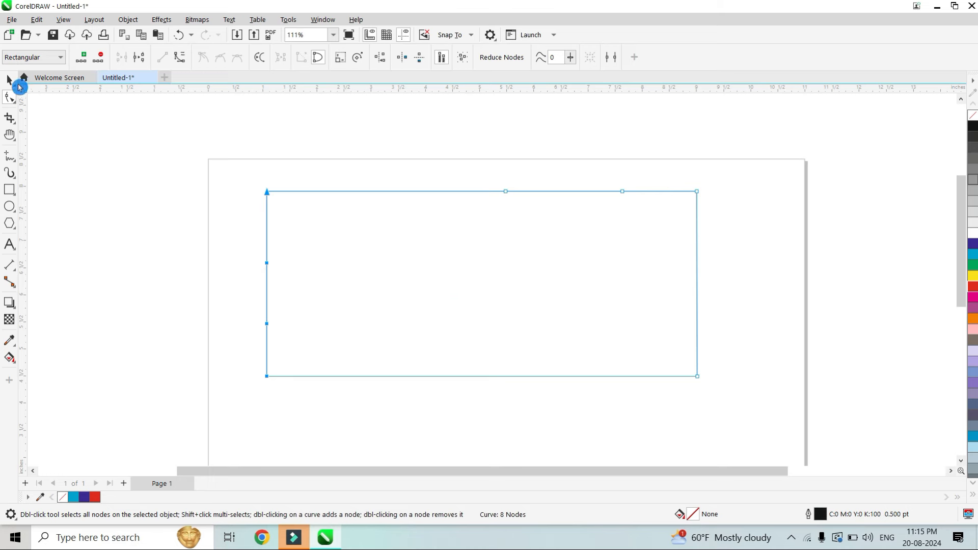
click(15, 81)
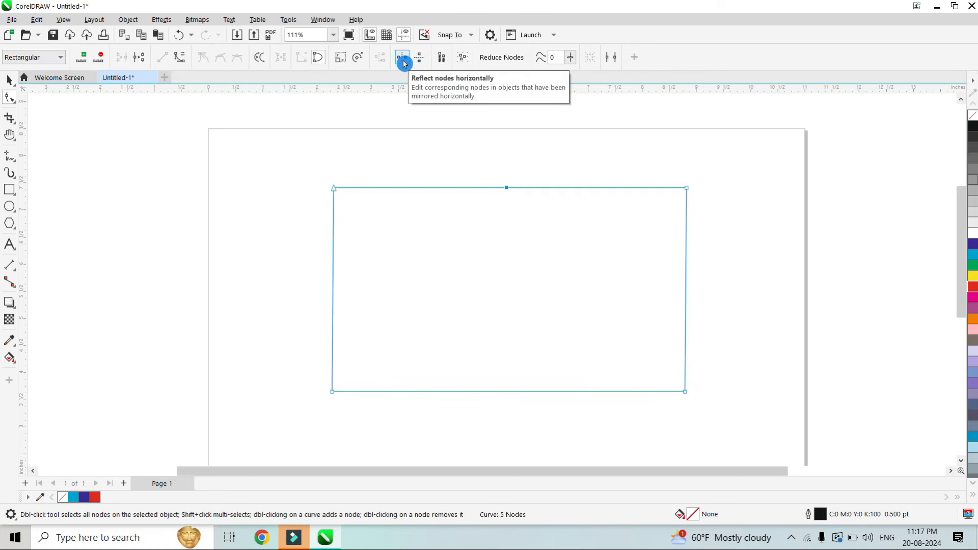
Select all the rectangle's nodes and move them together about 1.204 inches left and 0.320 inches up, then partway back to the right.
click(404, 62)
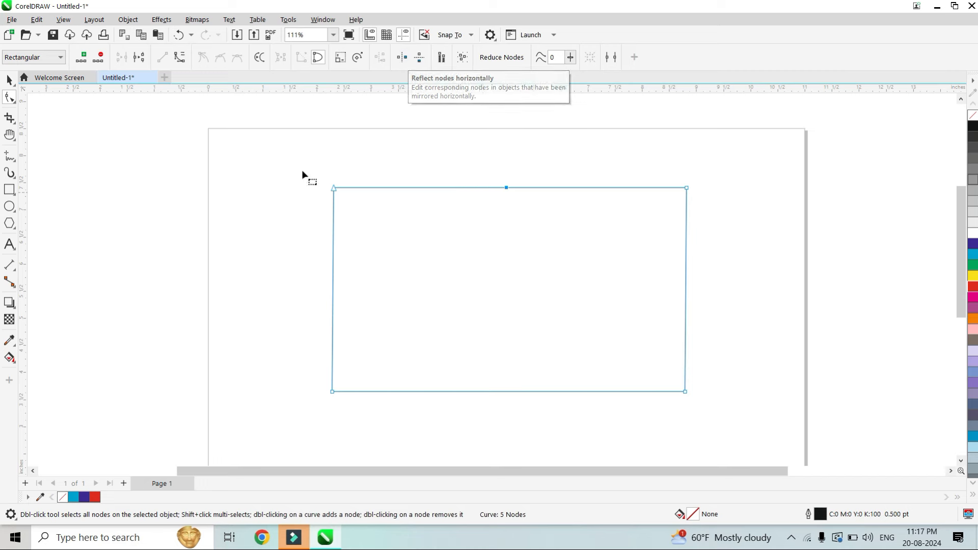
drag(287, 159, 524, 369)
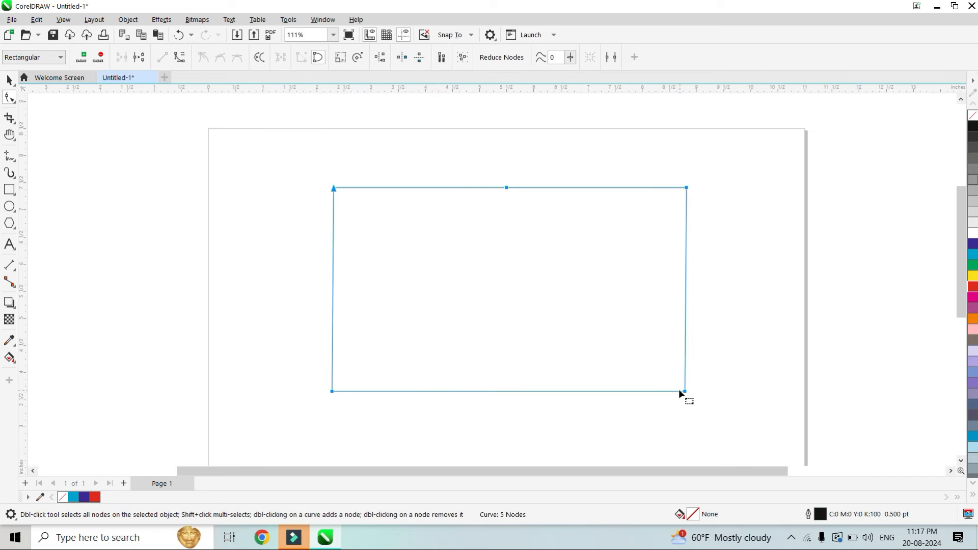
drag(685, 391, 620, 374)
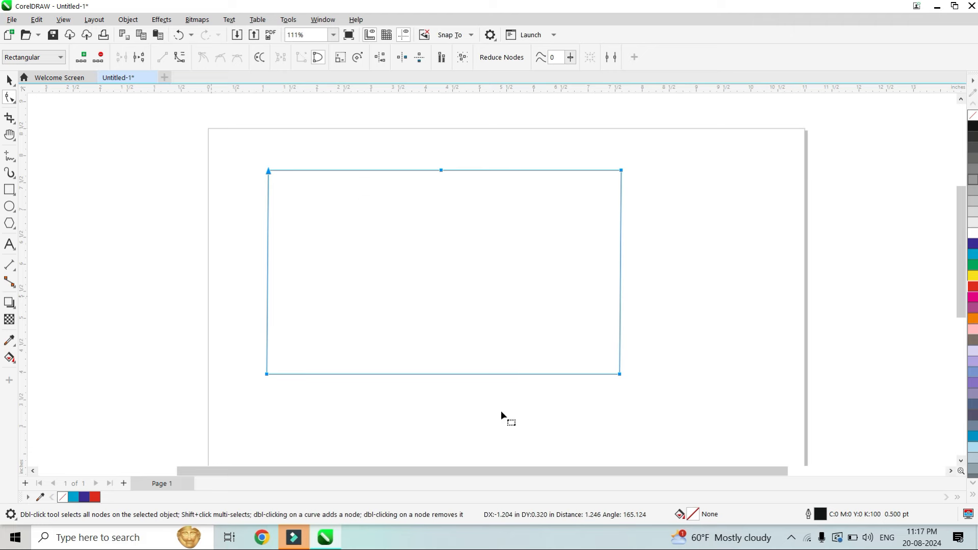
drag(621, 172, 651, 164)
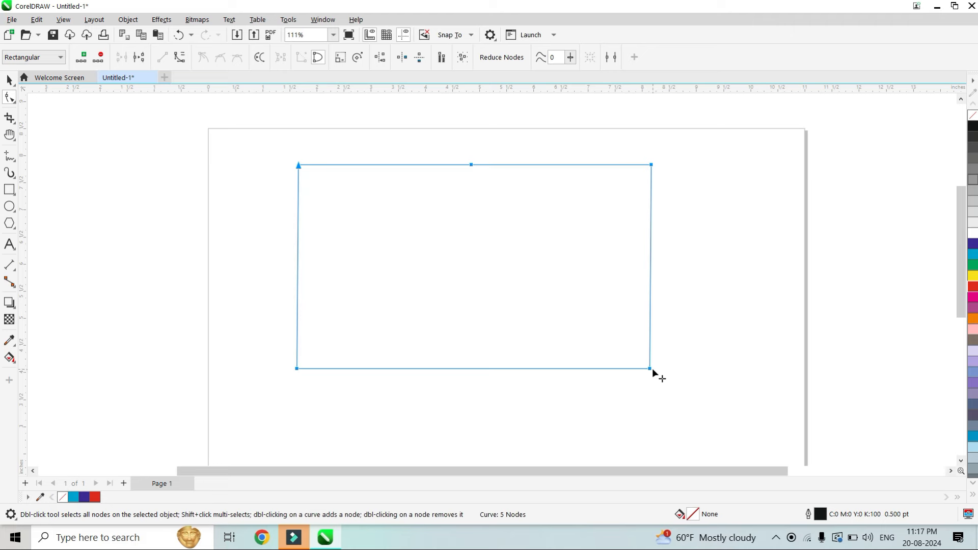
Turn on horizontal and vertical node reflection, using the upper-right corner node to stretch the rectangle wider and taller on opposite sides.
click(403, 58)
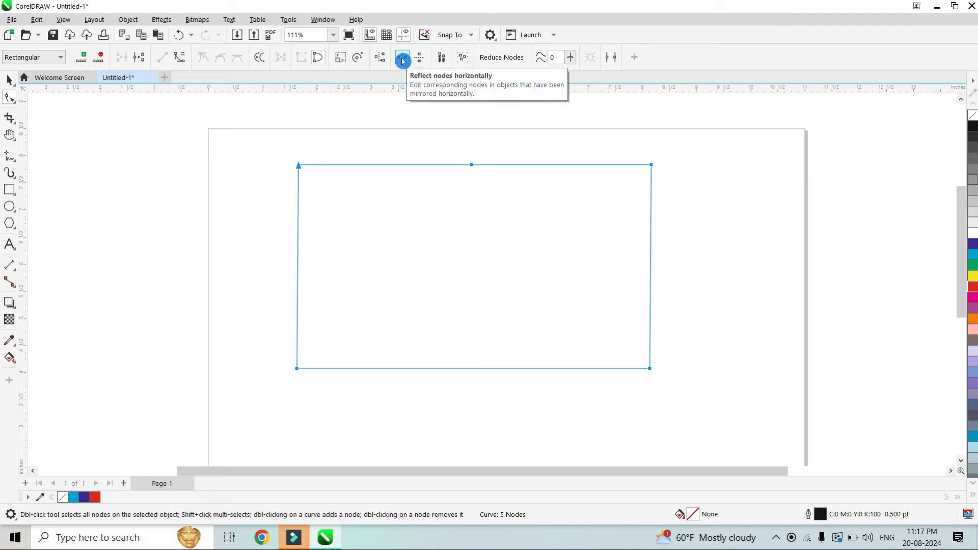
drag(652, 165, 710, 176)
click(421, 65)
drag(708, 176, 707, 129)
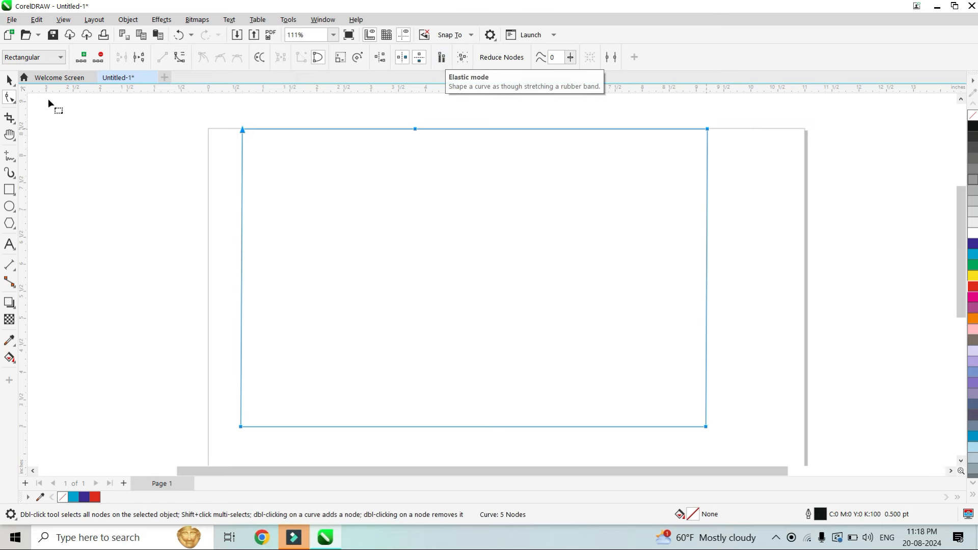
Scale the rectangle down to about 4.571 × 2.917 inches and move it up and left toward the middle of the page.
click(9, 80)
drag(236, 123, 452, 239)
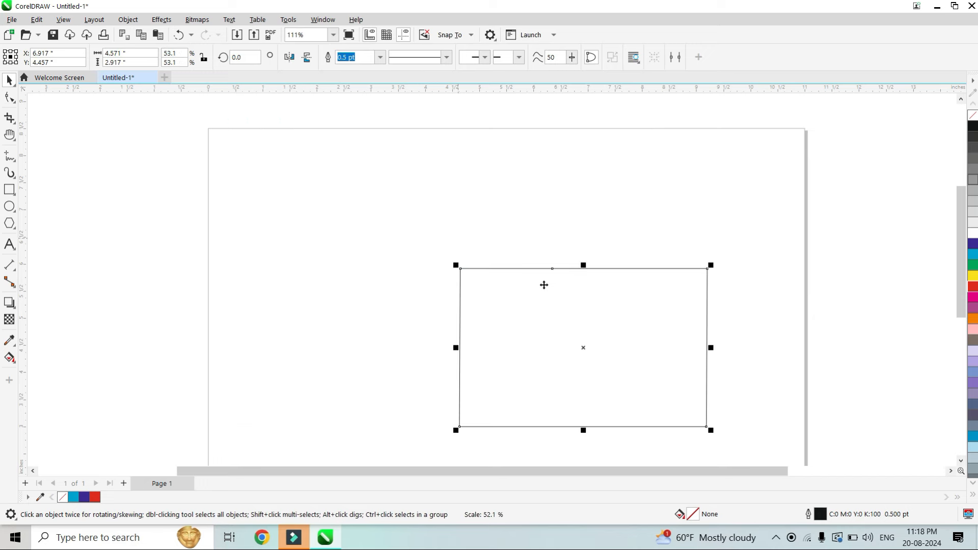
drag(530, 270, 409, 210)
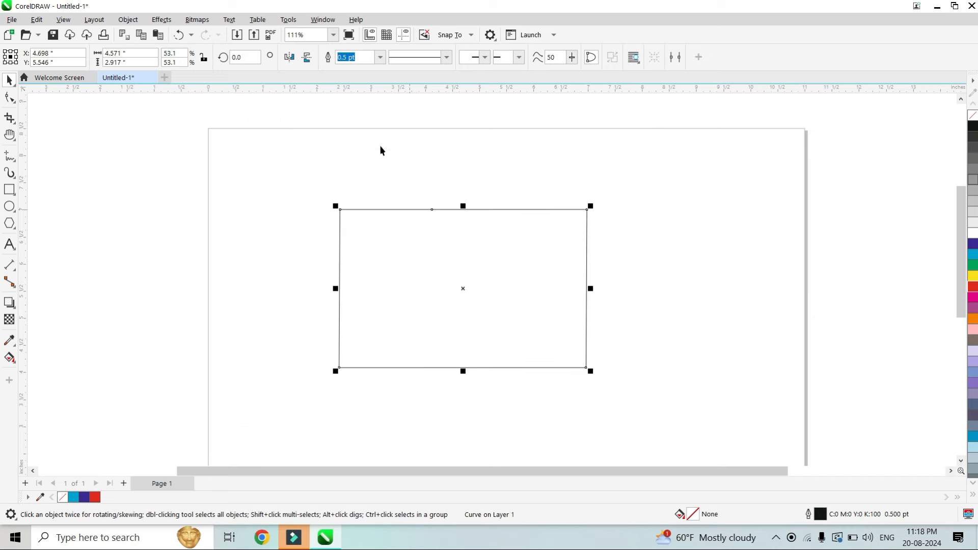
Select all the rectangle's nodes, switch Elastic mode, and pull the upper-right corner node slightly up and outward.
click(15, 102)
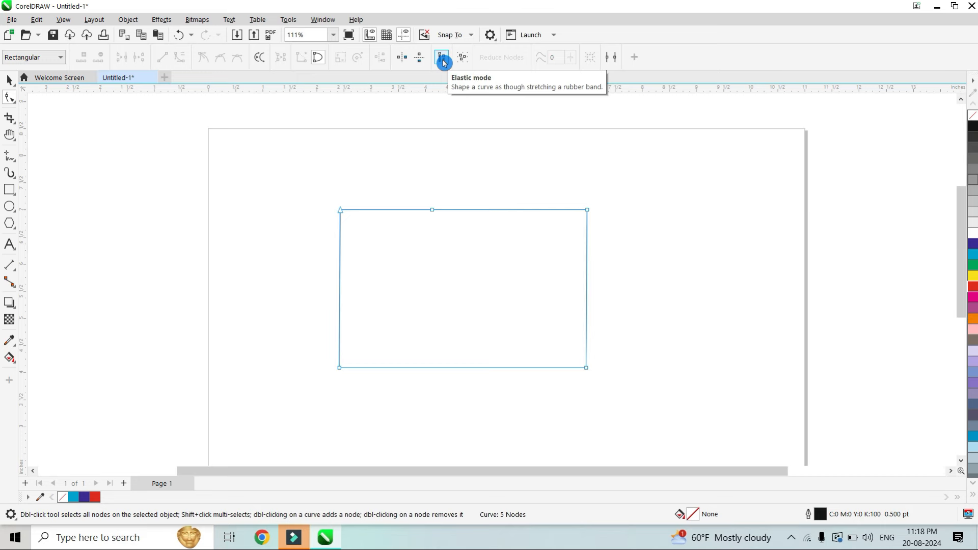
drag(301, 166, 664, 414)
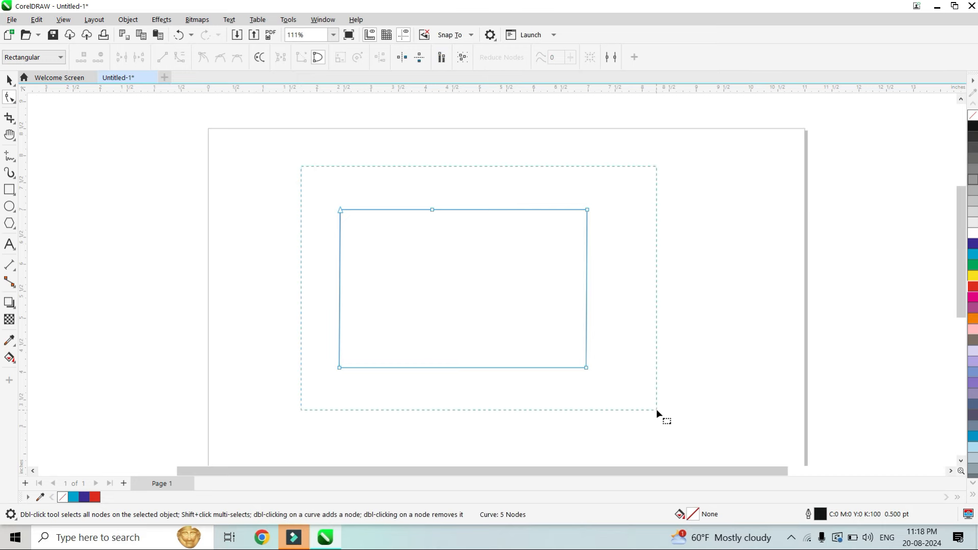
click(442, 58)
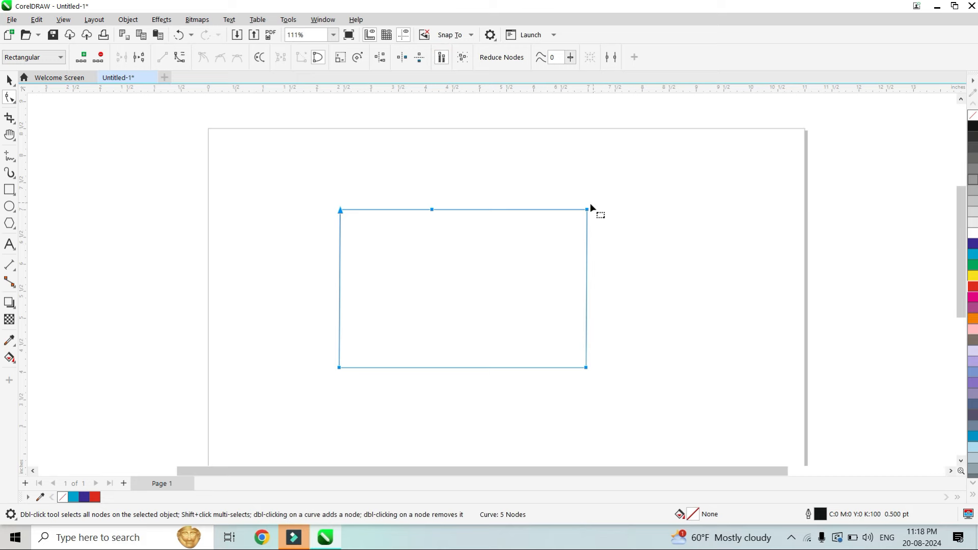
mouse_move(586, 211)
mouse_down()
mouse_move(484, 255)
mouse_move(421, 302)
mouse_move(595, 217)
mouse_move(667, 202)
mouse_move(339, 374)
mouse_move(642, 203)
mouse_move(716, 194)
mouse_move(297, 343)
mouse_move(217, 286)
mouse_move(608, 254)
mouse_move(579, 157)
mouse_move(616, 206)
mouse_move(603, 206)
mouse_up()
drag(498, 210, 499, 210)
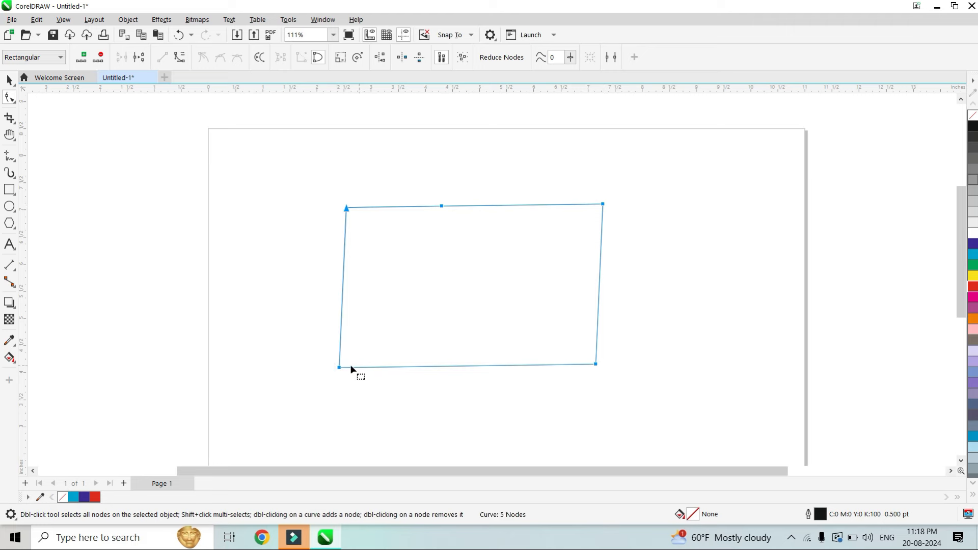
Pull the shape's lower-left corner node outward and down, and its lower-right corner node about 0.370 inches outward.
drag(336, 369, 316, 374)
drag(449, 365, 449, 366)
drag(595, 364, 616, 366)
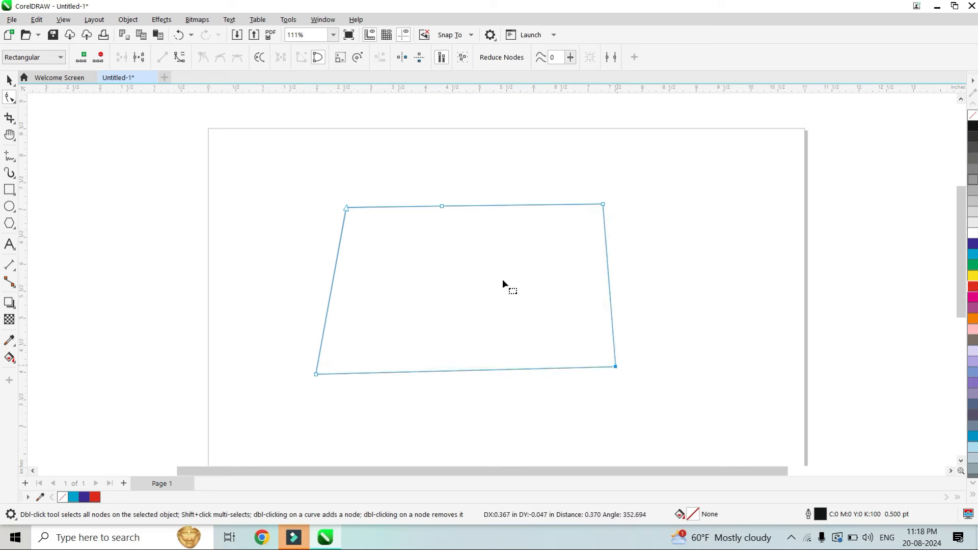
Select all nodes and try Reduce Nodes on the shape, repeating it for the upper-right, upper-left and top-middle nodes.
click(463, 60)
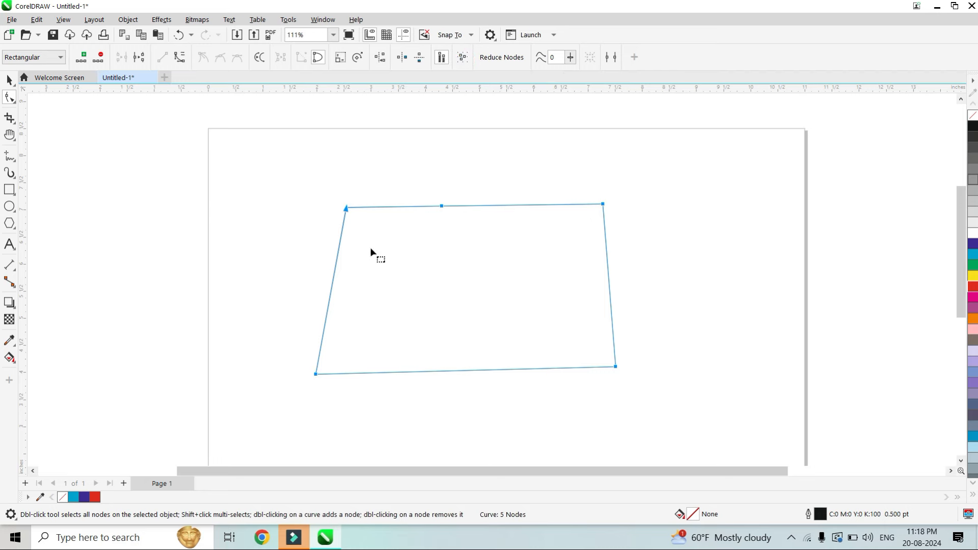
click(491, 60)
click(603, 204)
click(488, 62)
click(346, 209)
click(512, 61)
click(437, 206)
click(491, 62)
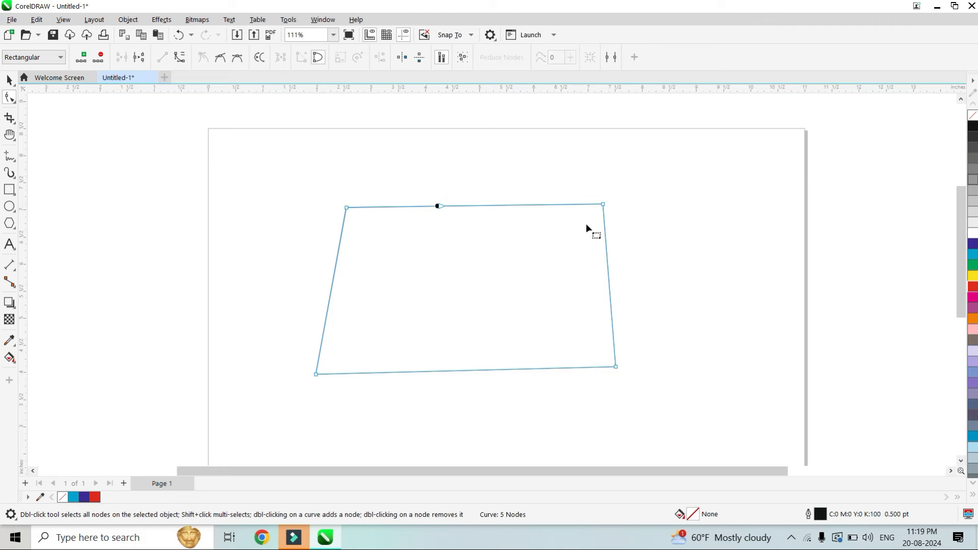
click(602, 205)
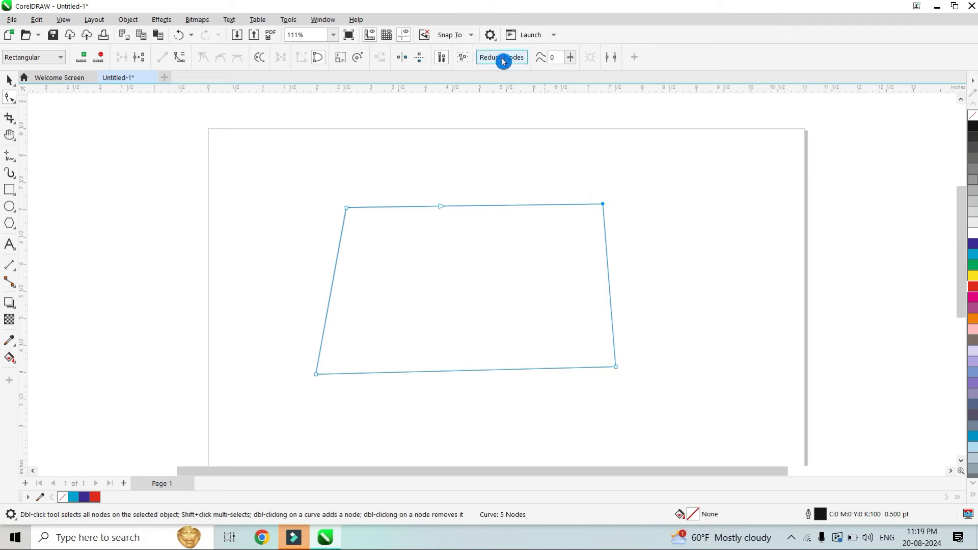